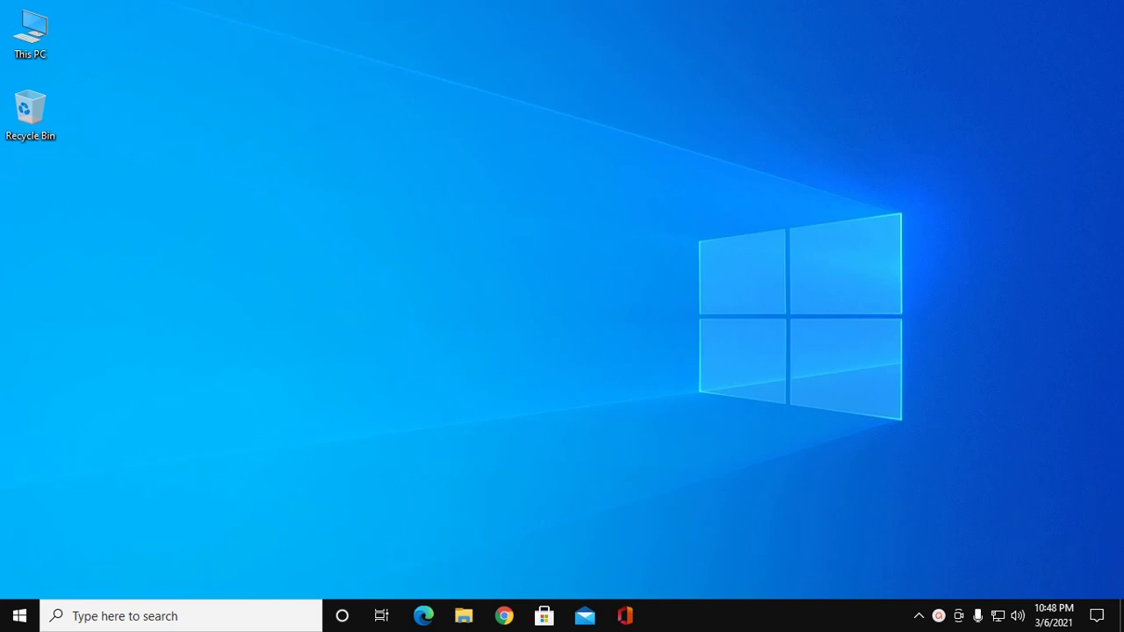
Open Command Prompt maximized and run javac --version, which reports 'javac' is not recognized.
click(152, 617)
text(c)
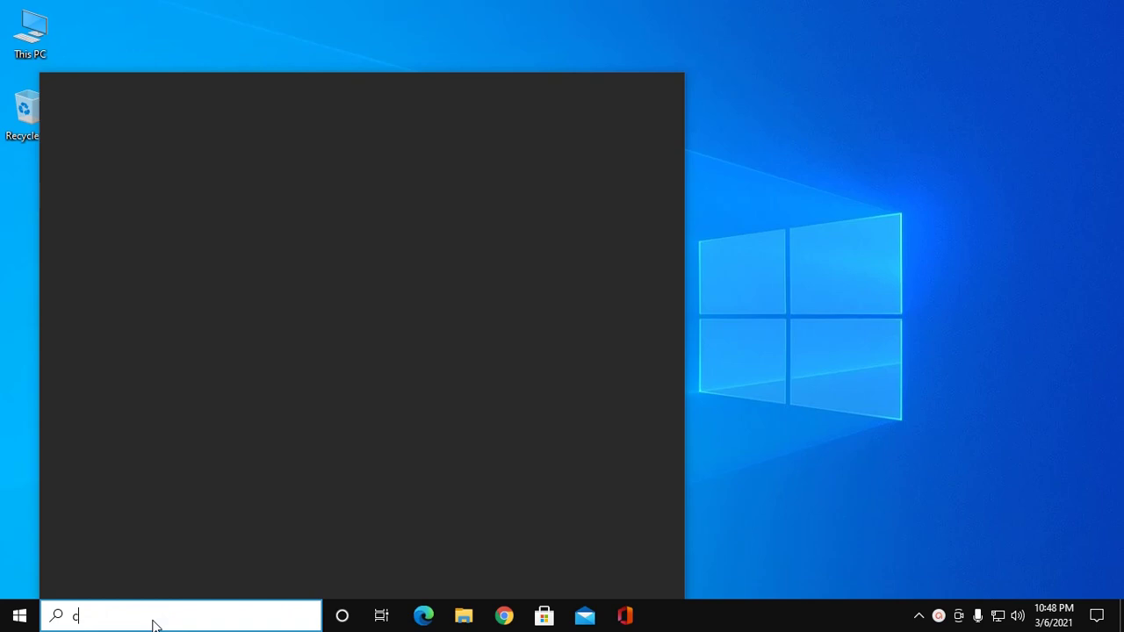
text(md)
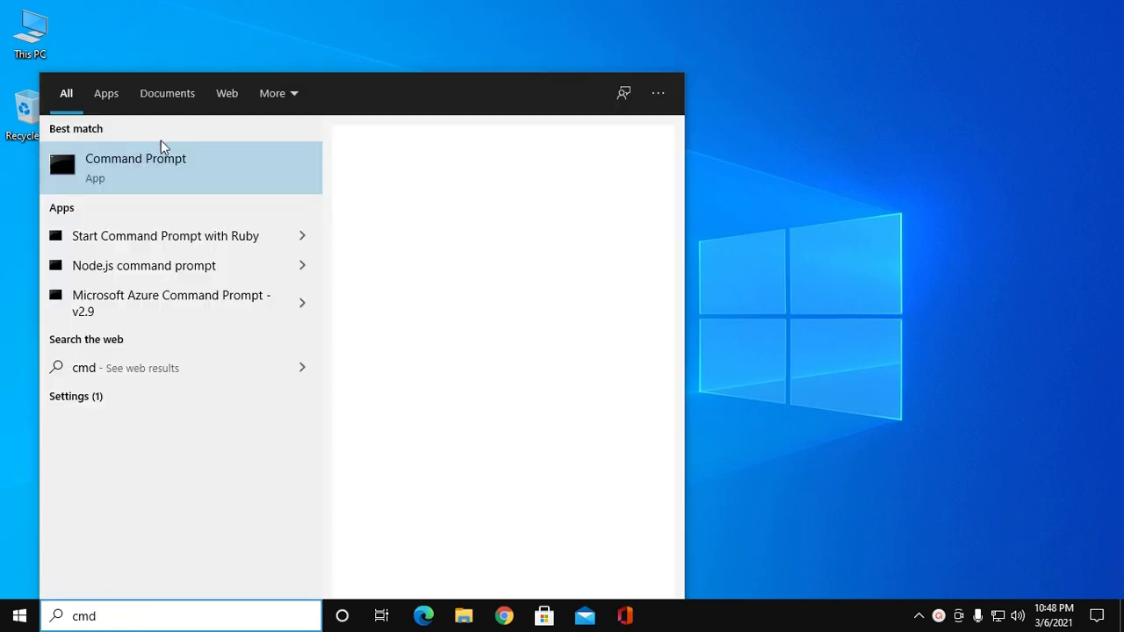
click(160, 154)
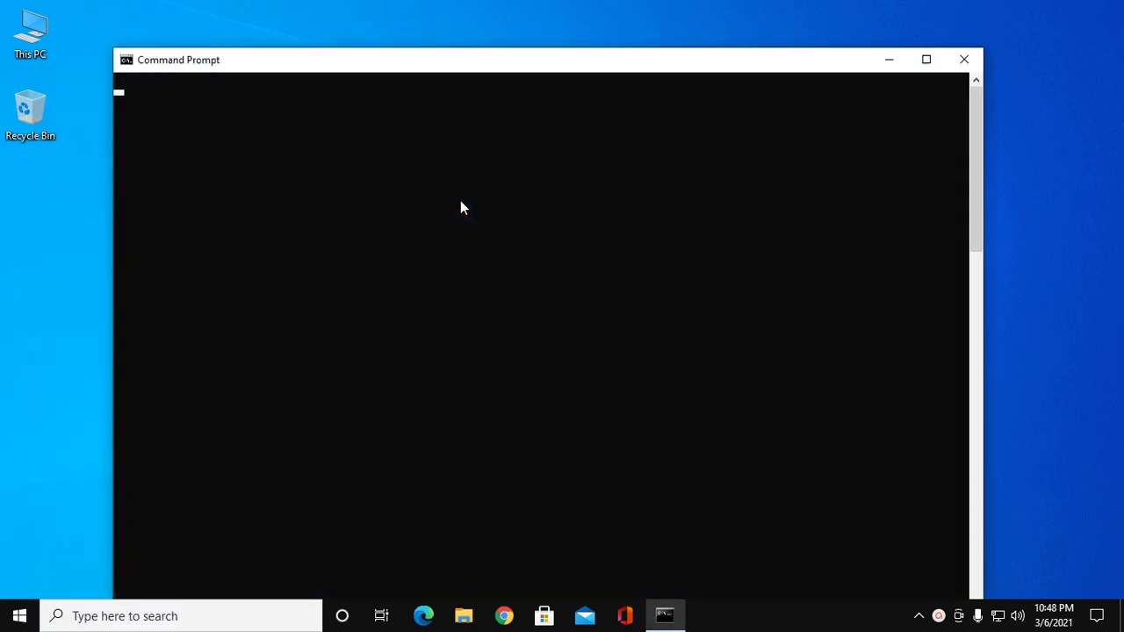
click(926, 61)
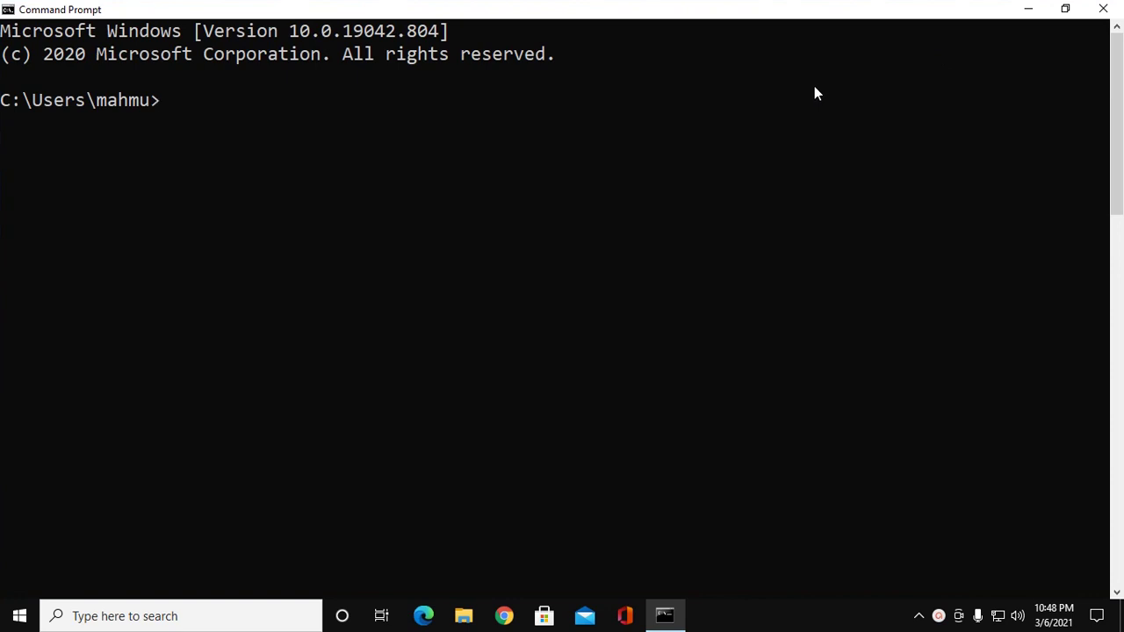
text(javac --version)
key(Return)
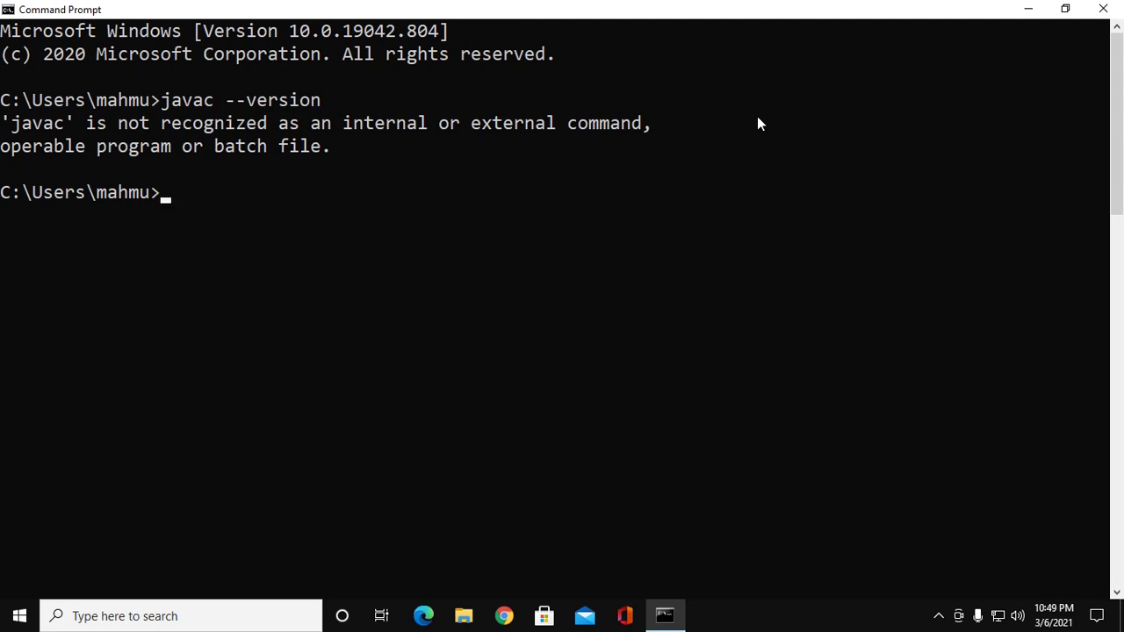
Minimize Command Prompt and browse This PC > C: > Program Files > Java.
click(1028, 8)
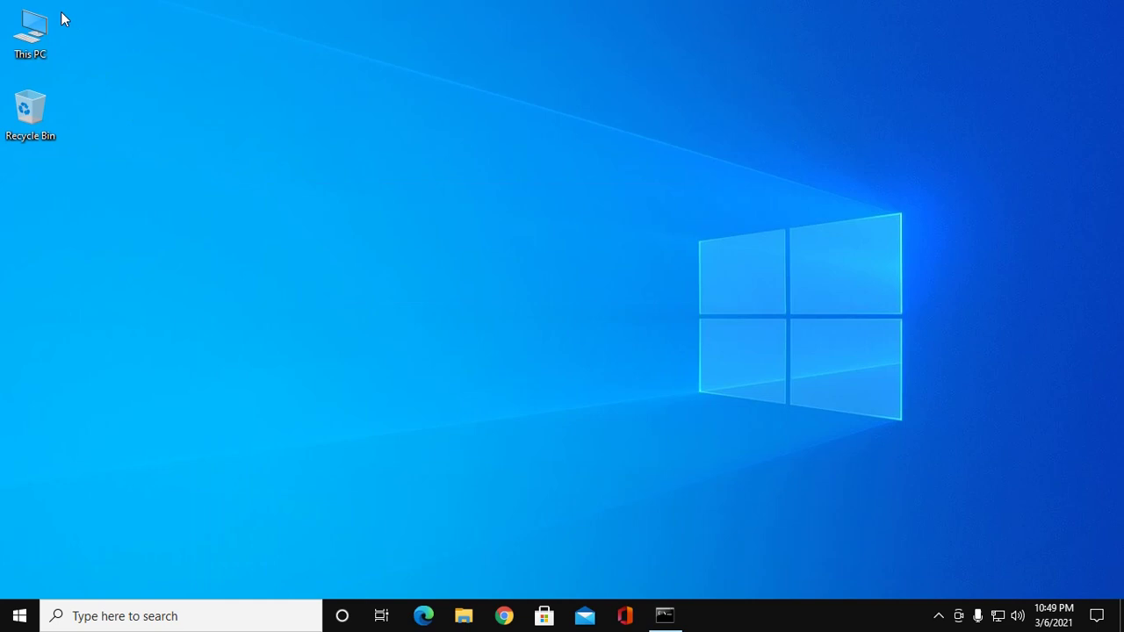
double_click(35, 18)
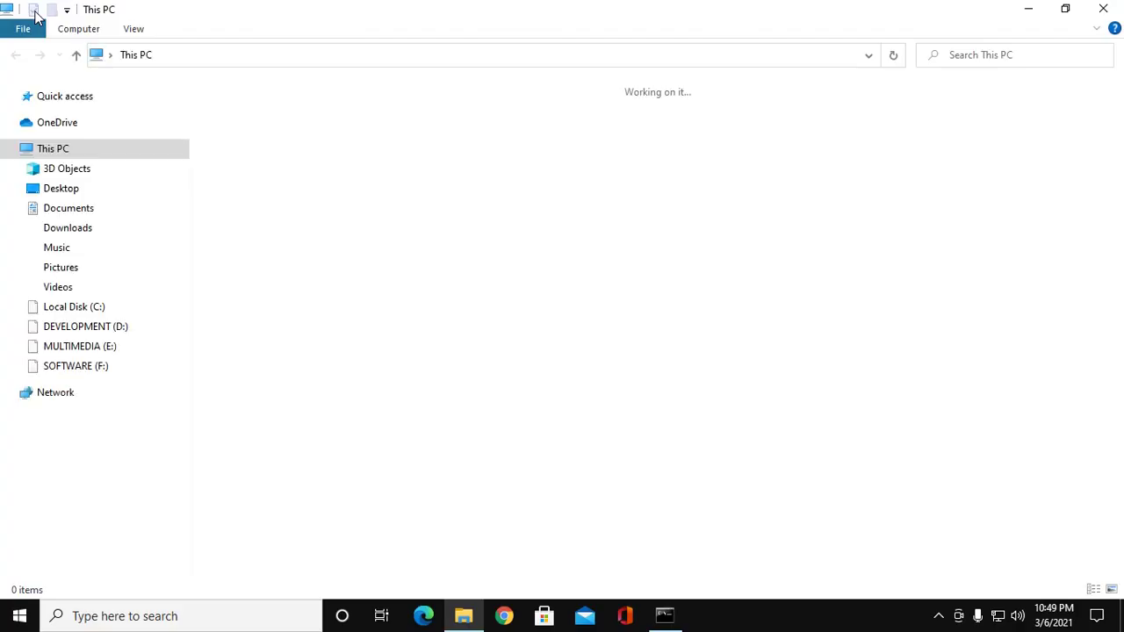
double_click(294, 156)
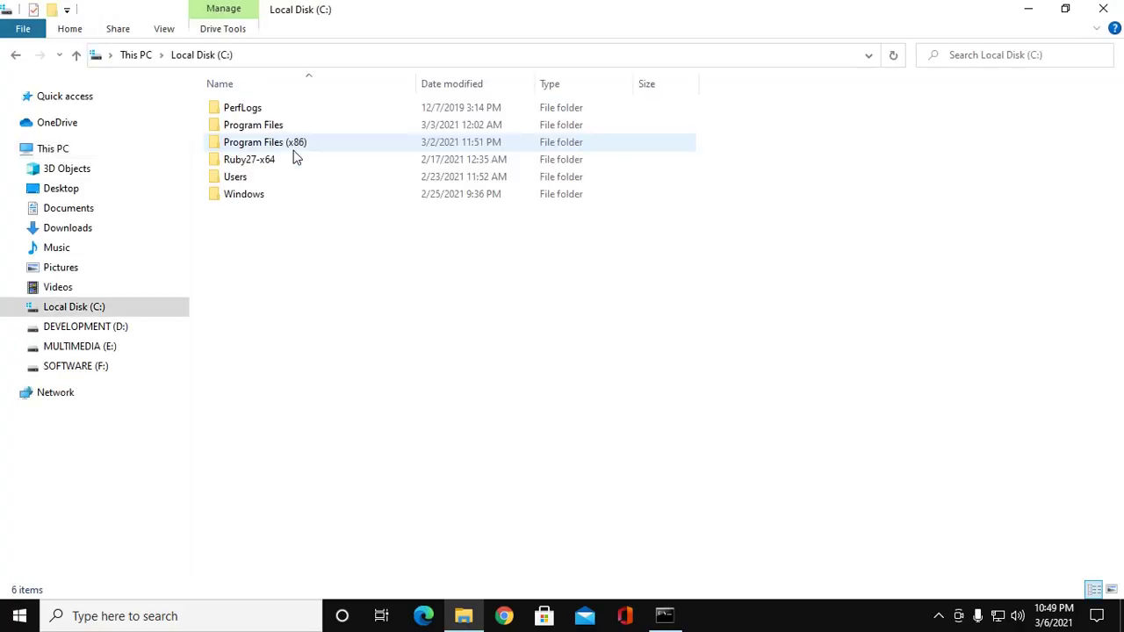
double_click(254, 126)
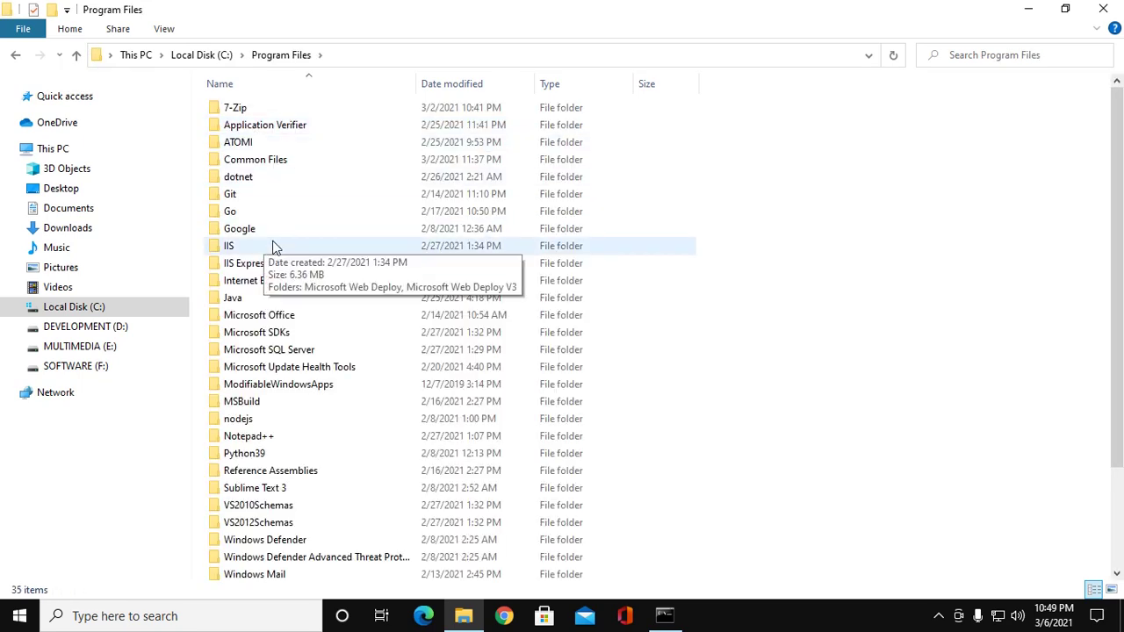
click(259, 300)
double_click(258, 299)
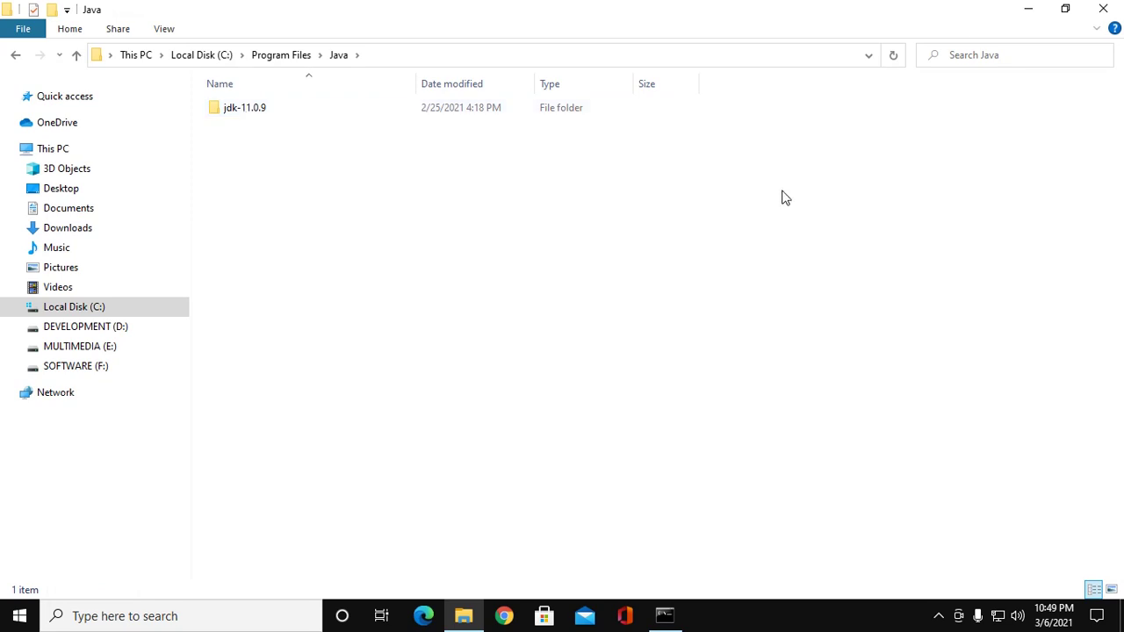
Navigate from Program Files into Common Files\Oracle\Java\javapath.
click(1025, 8)
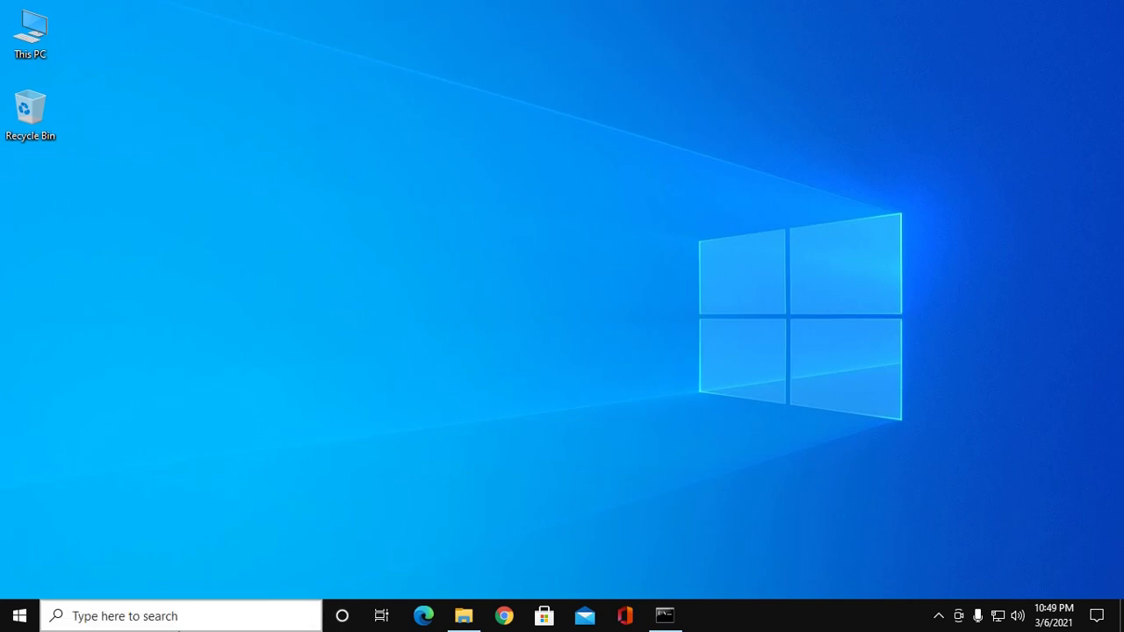
click(463, 616)
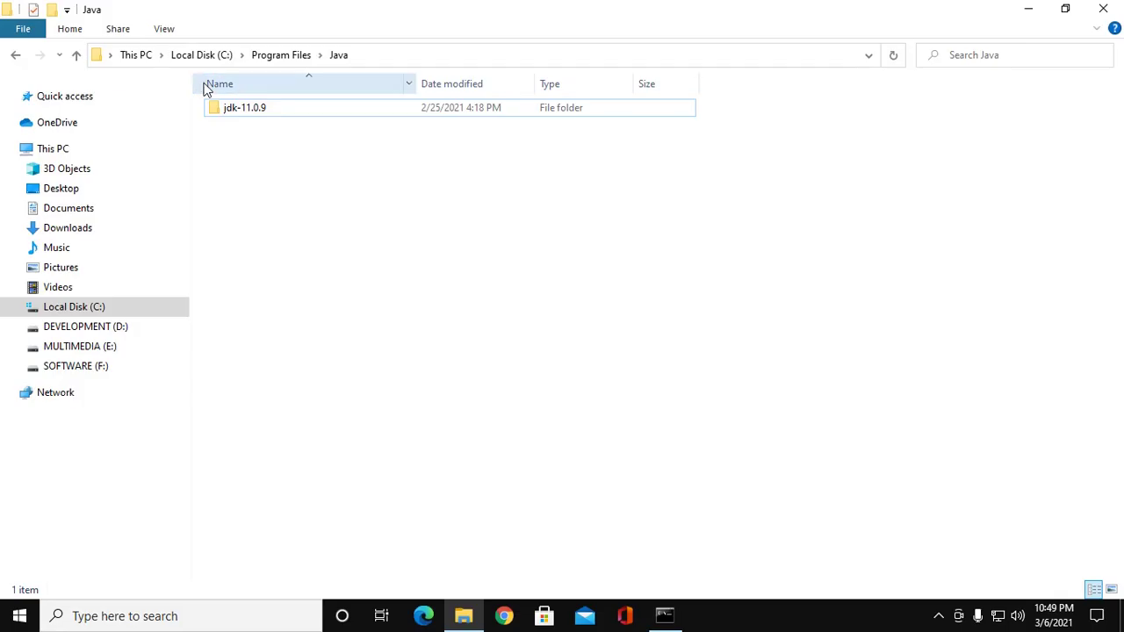
click(277, 55)
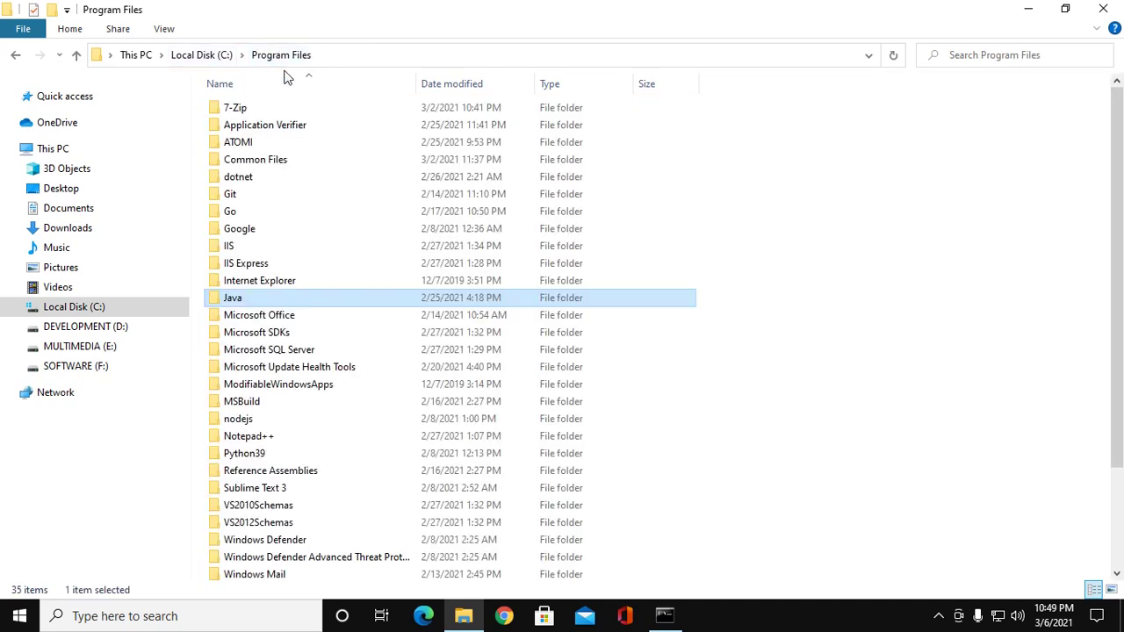
double_click(255, 161)
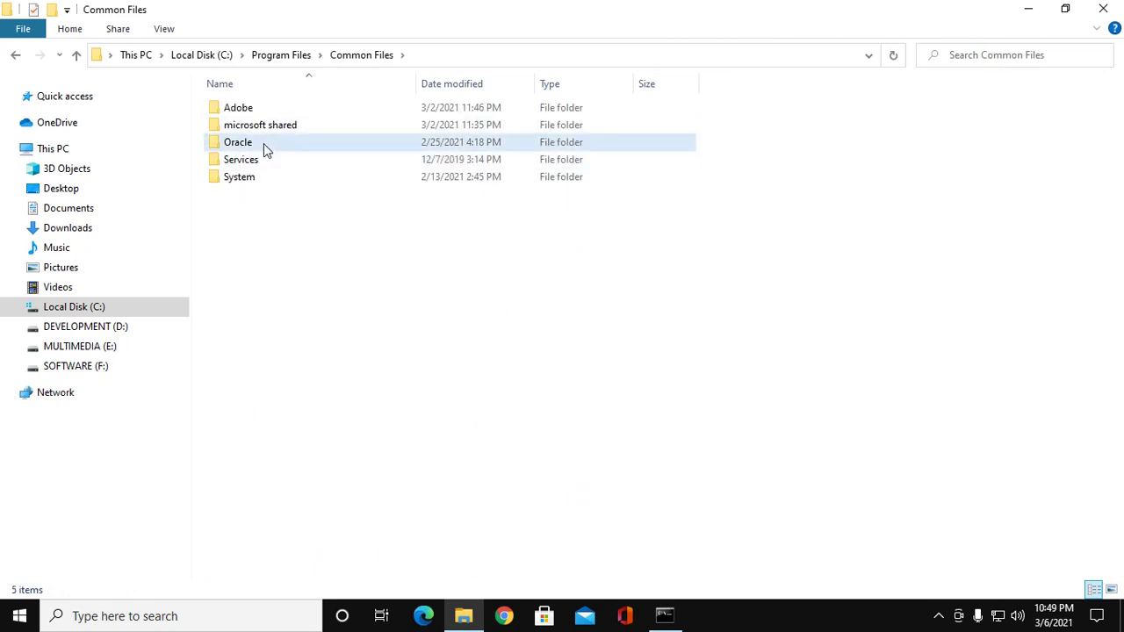
double_click(263, 143)
double_click(263, 113)
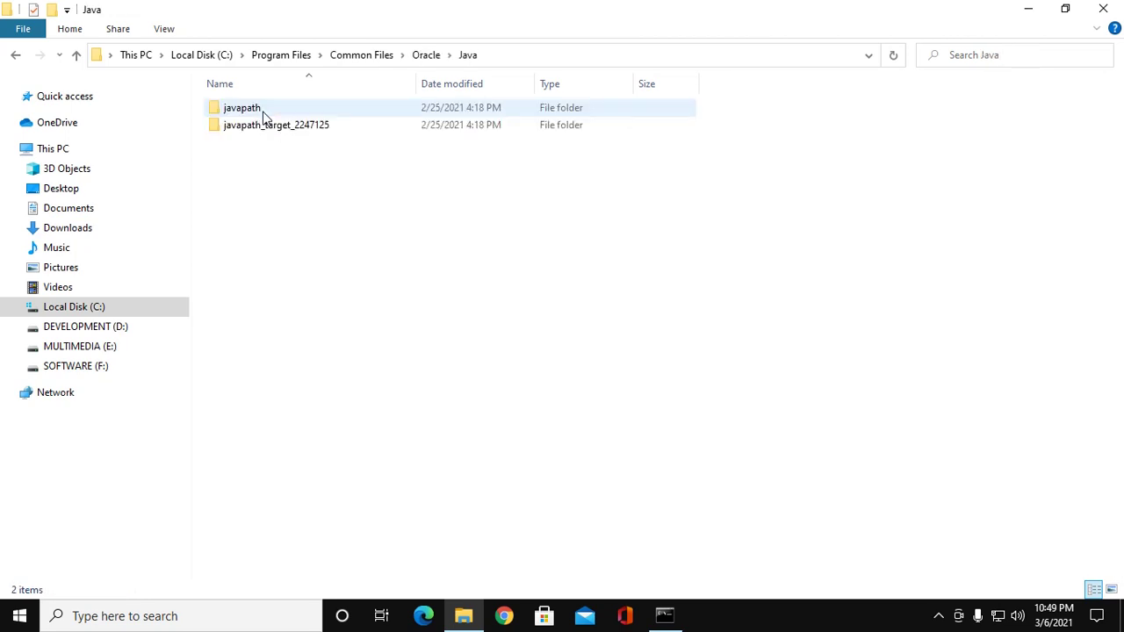
double_click(263, 113)
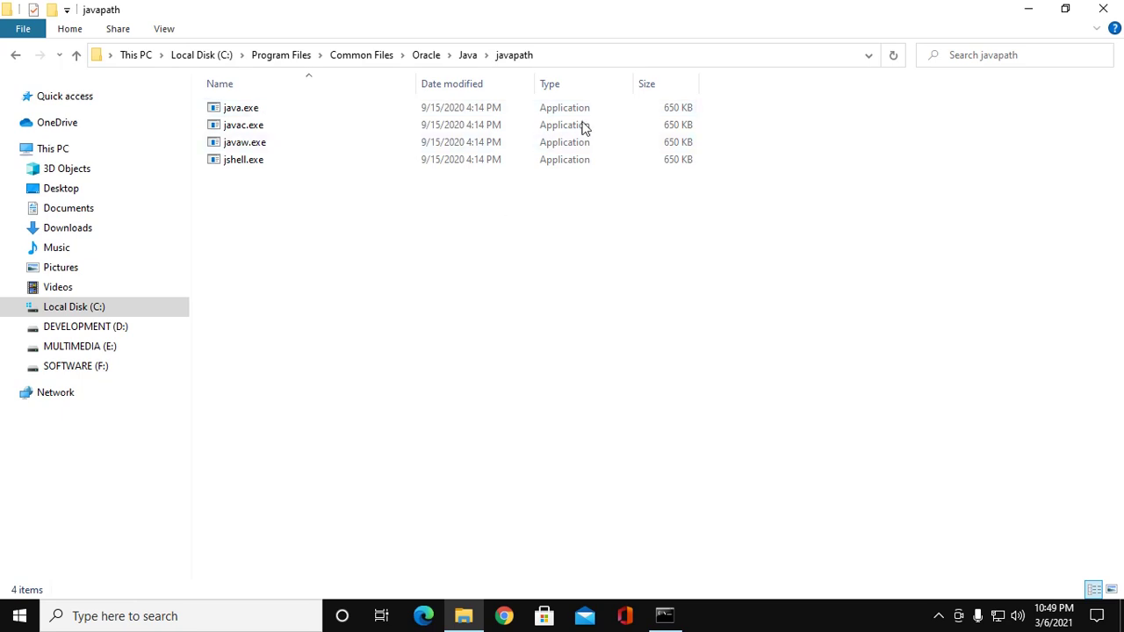
Select the full javapath folder path in the address bar for copying.
click(592, 52)
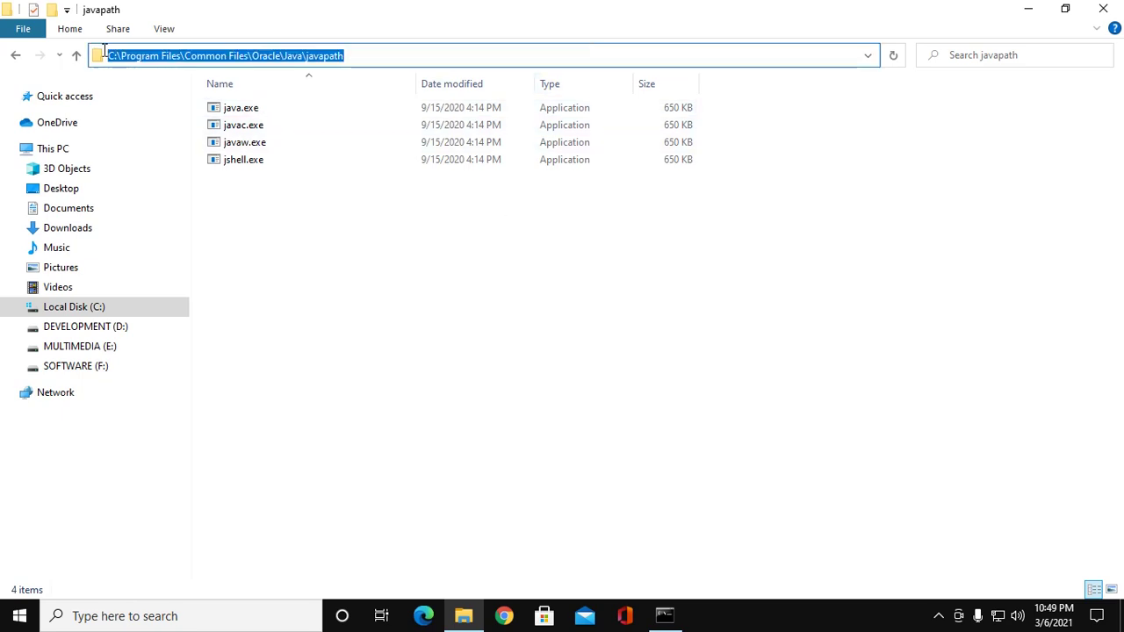
click(463, 319)
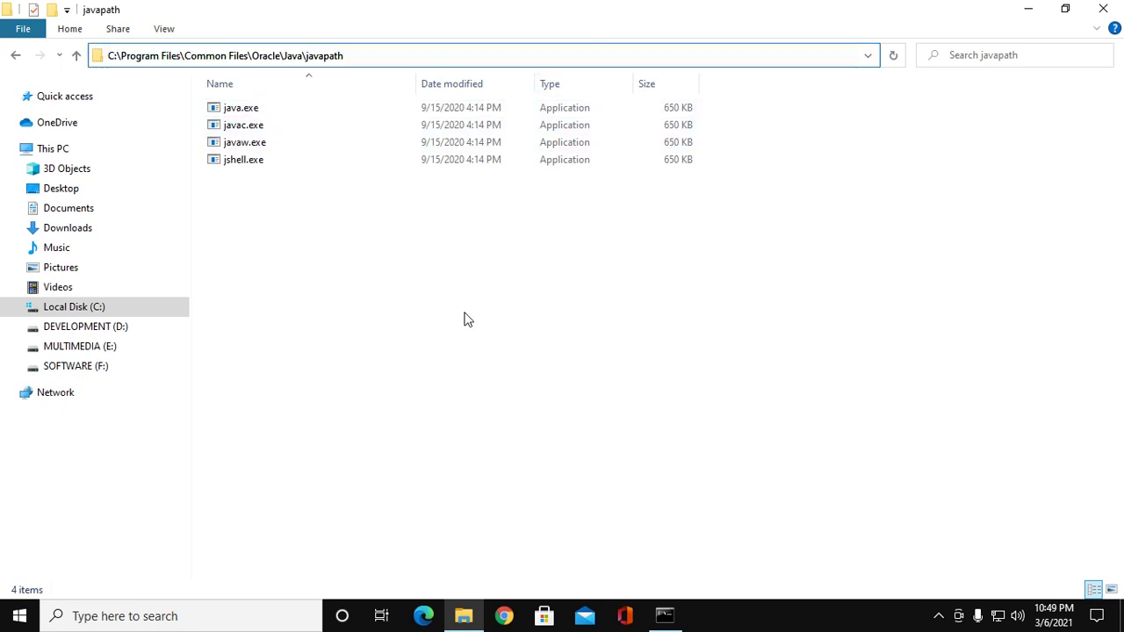
click(570, 58)
drag(393, 55, 85, 55)
key(ctrl+c)
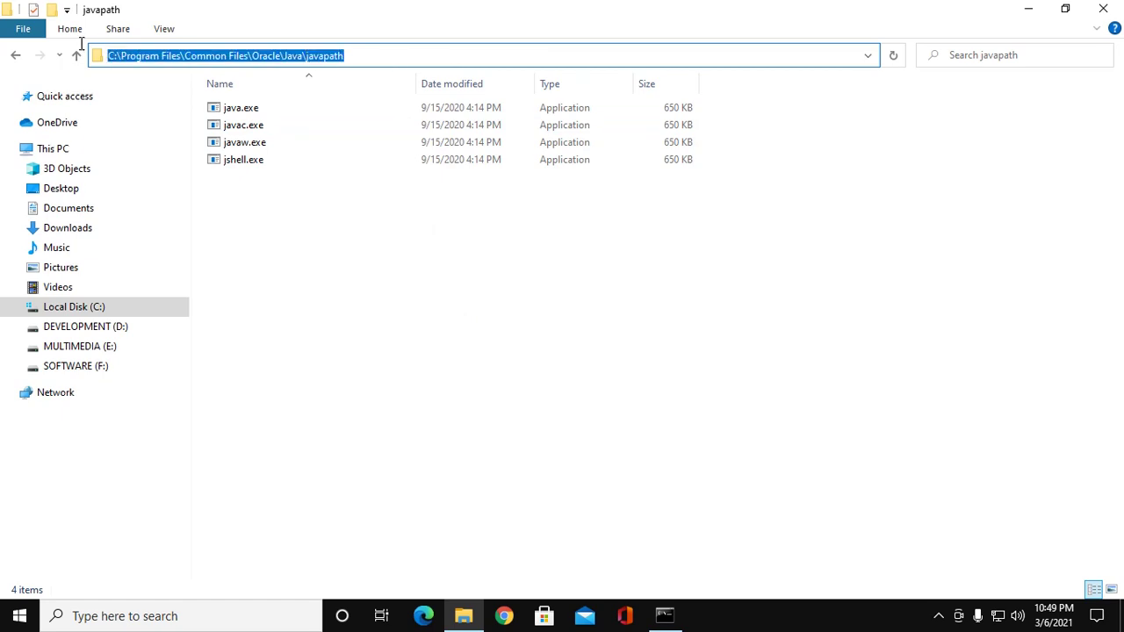
click(592, 322)
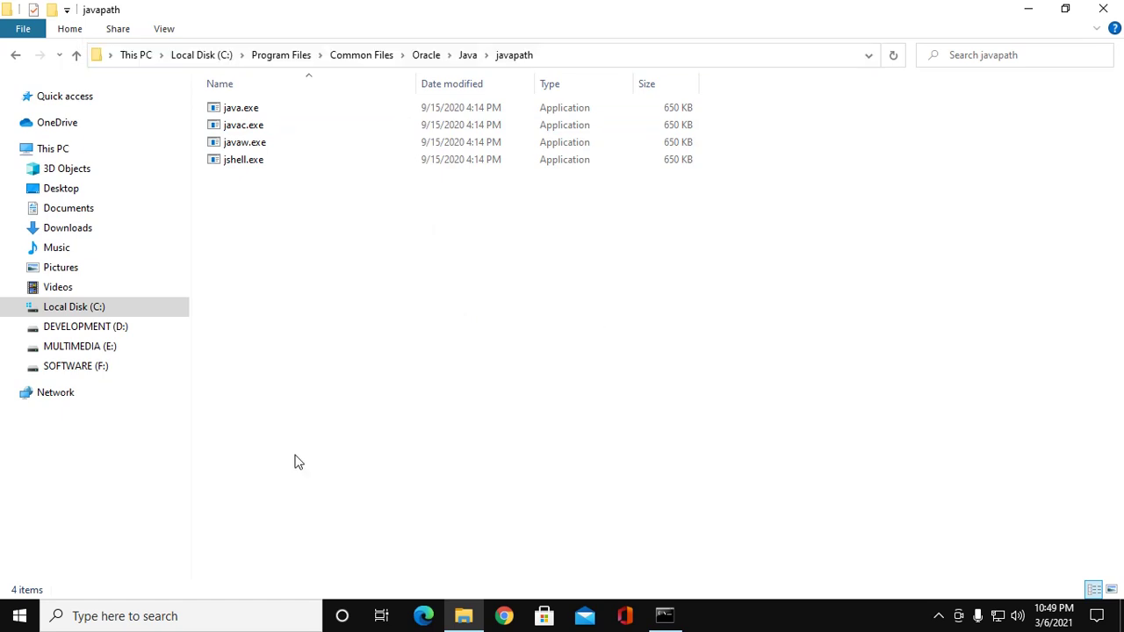
Open the system Path variable for editing via the system environment variables settings.
click(198, 622)
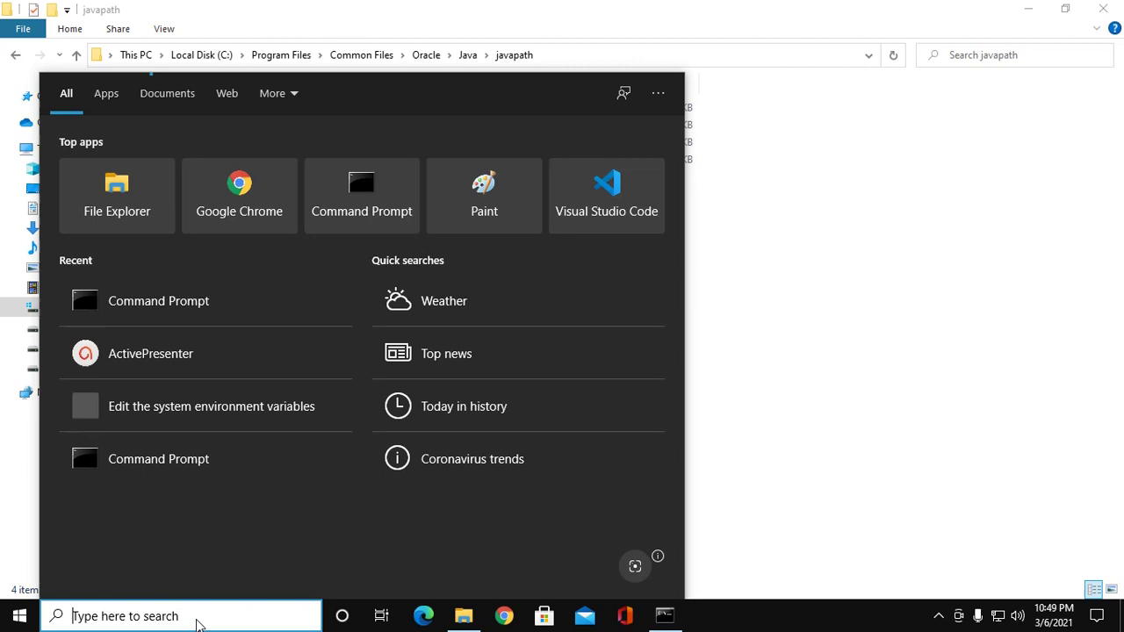
text(e)
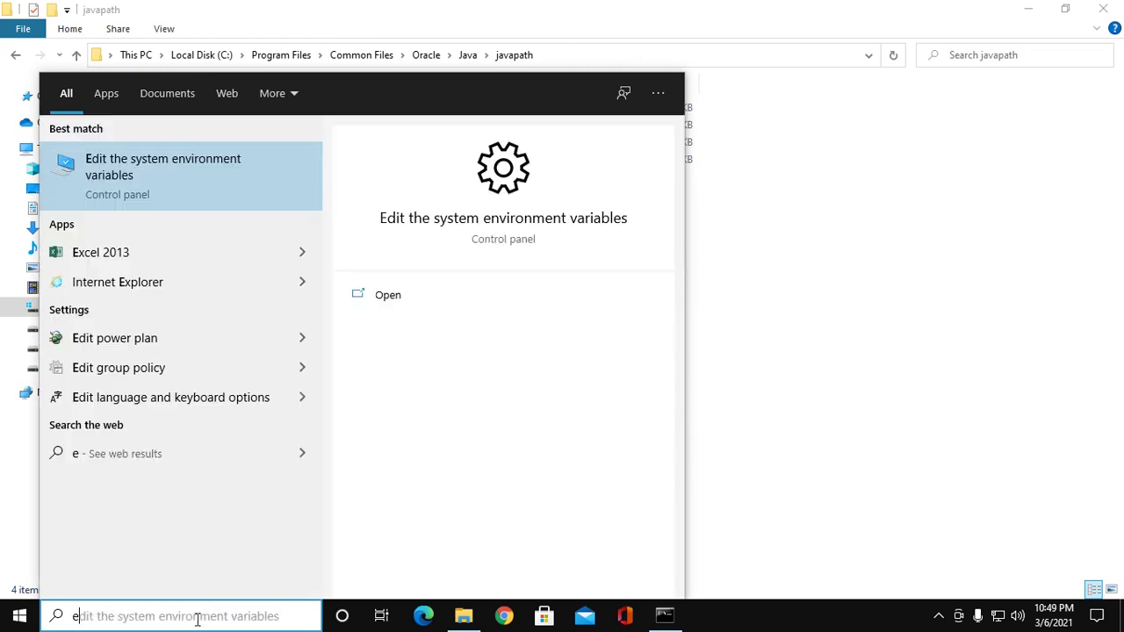
click(148, 180)
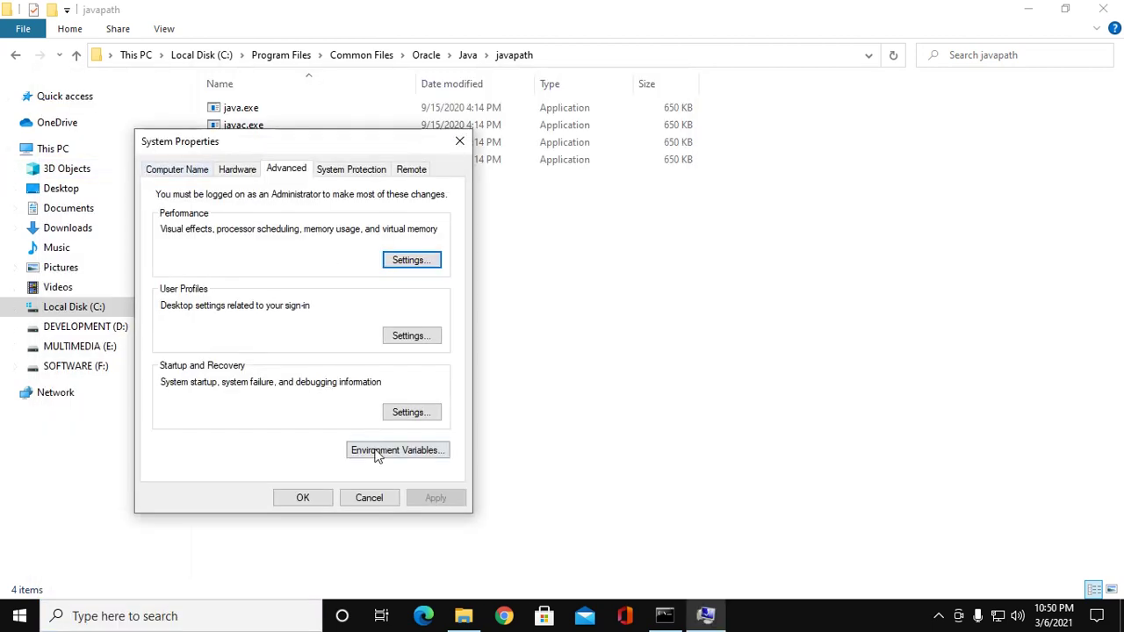
click(366, 454)
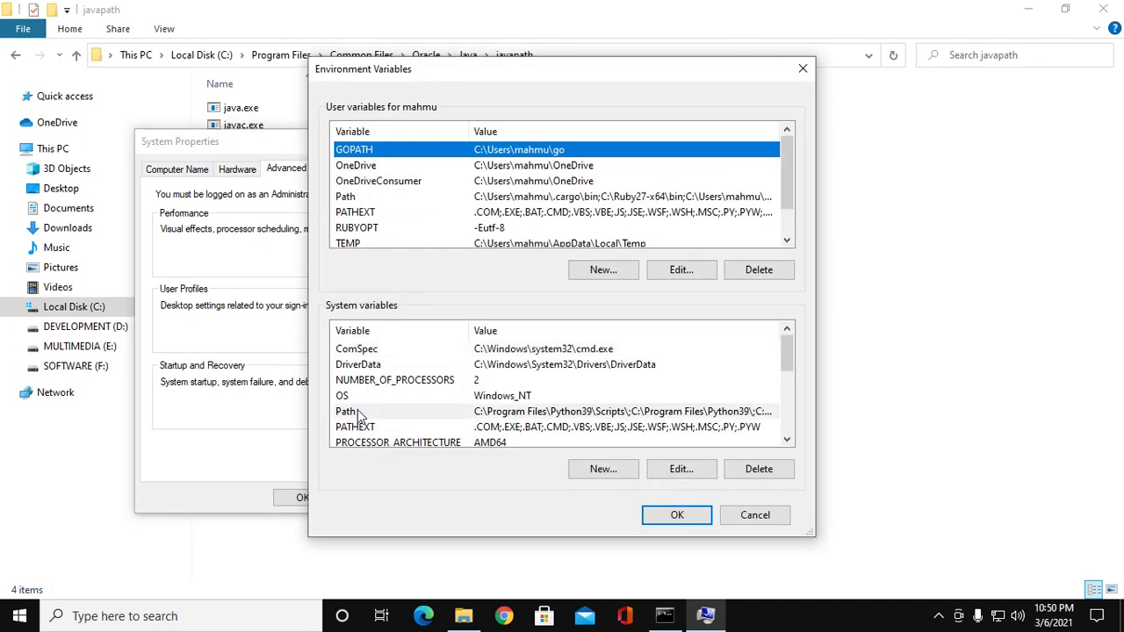
click(357, 410)
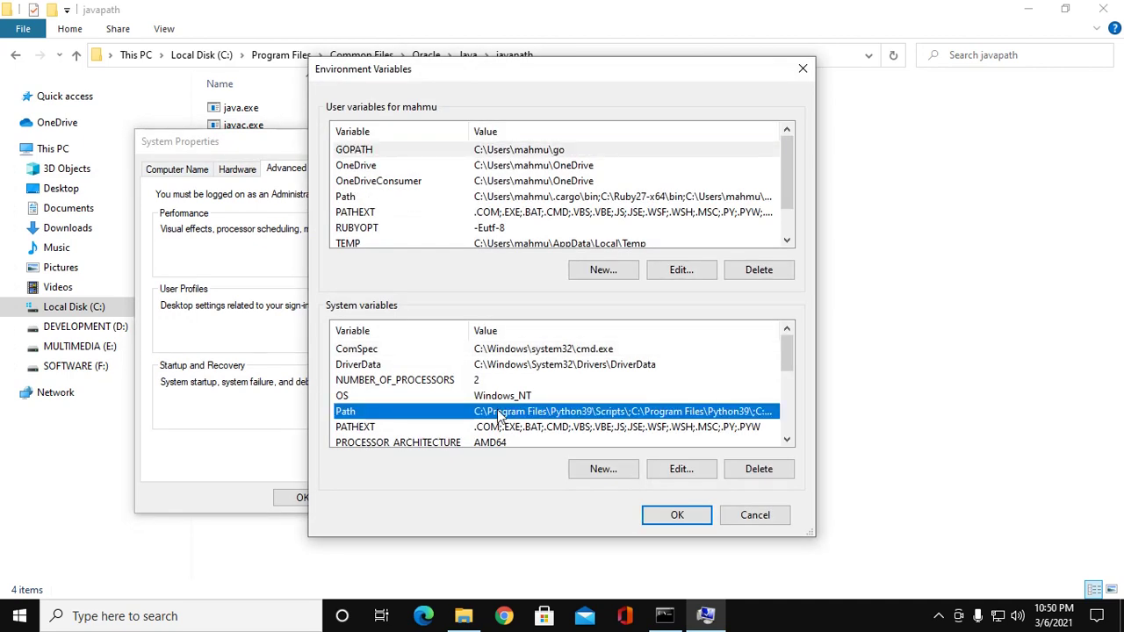
click(682, 472)
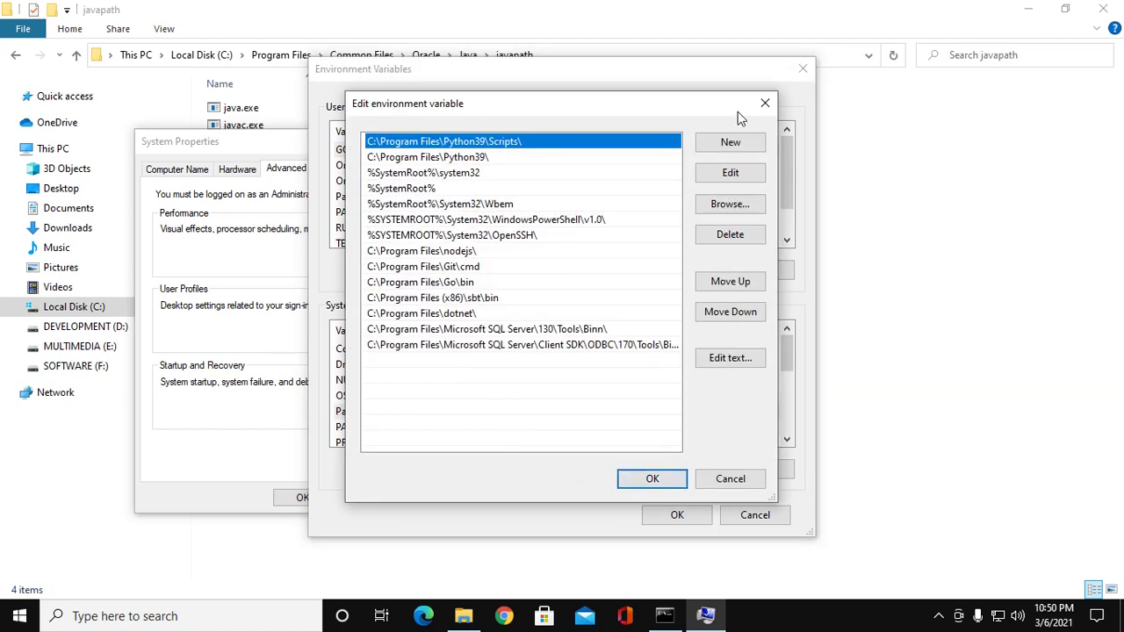
Add C:\Program Files\Common Files\Oracle\Java\javapath to Path and confirm all three dialogs.
click(712, 154)
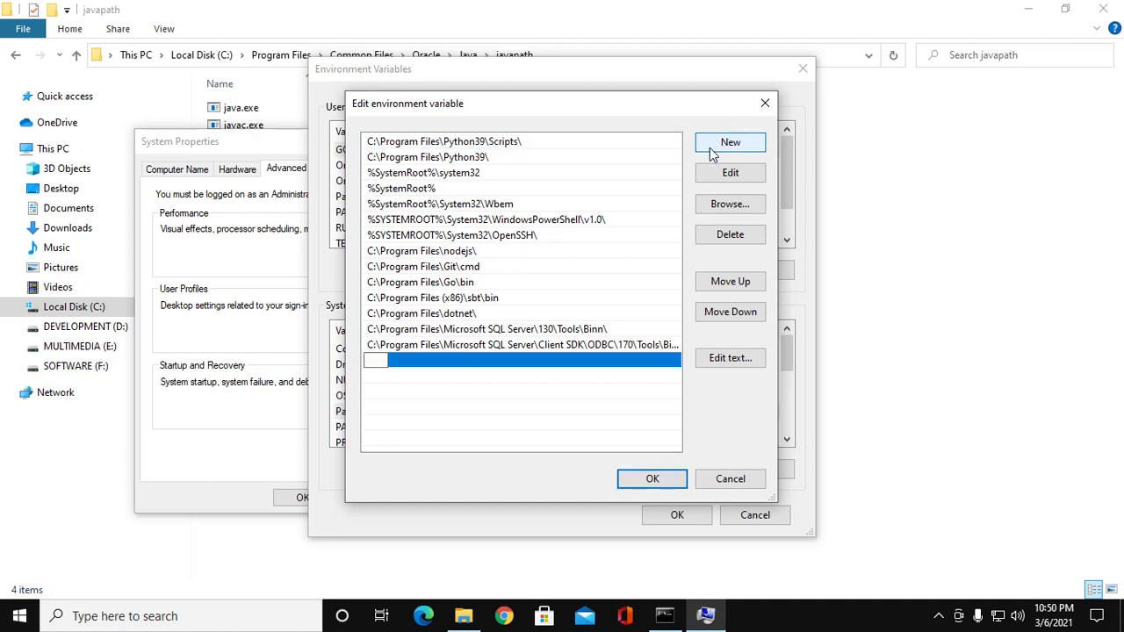
key(ctrl+v)
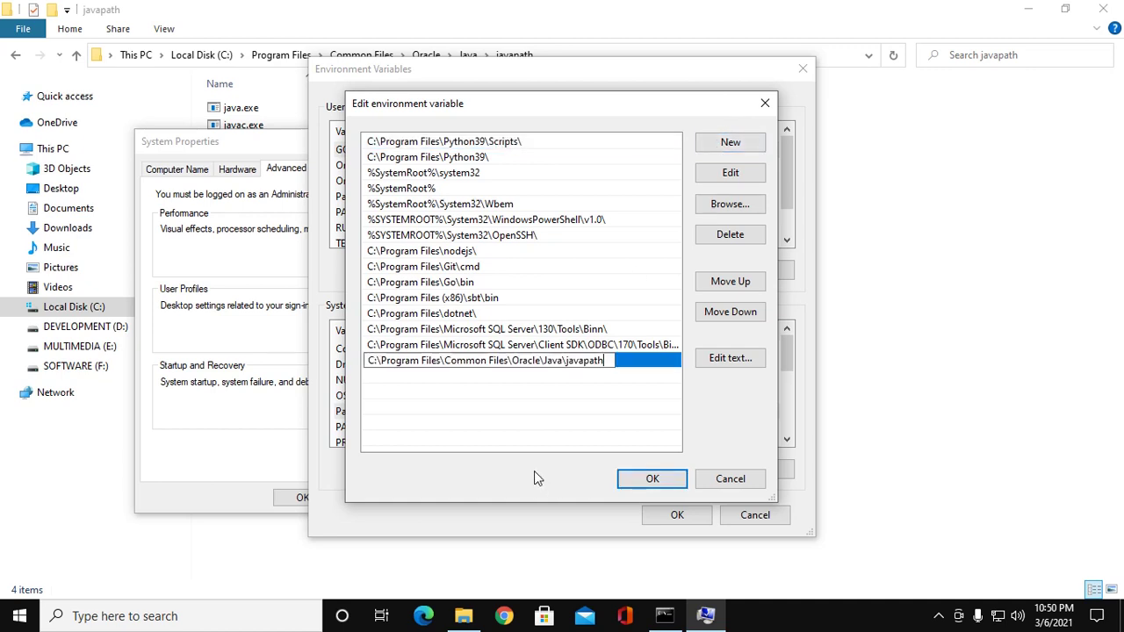
click(634, 487)
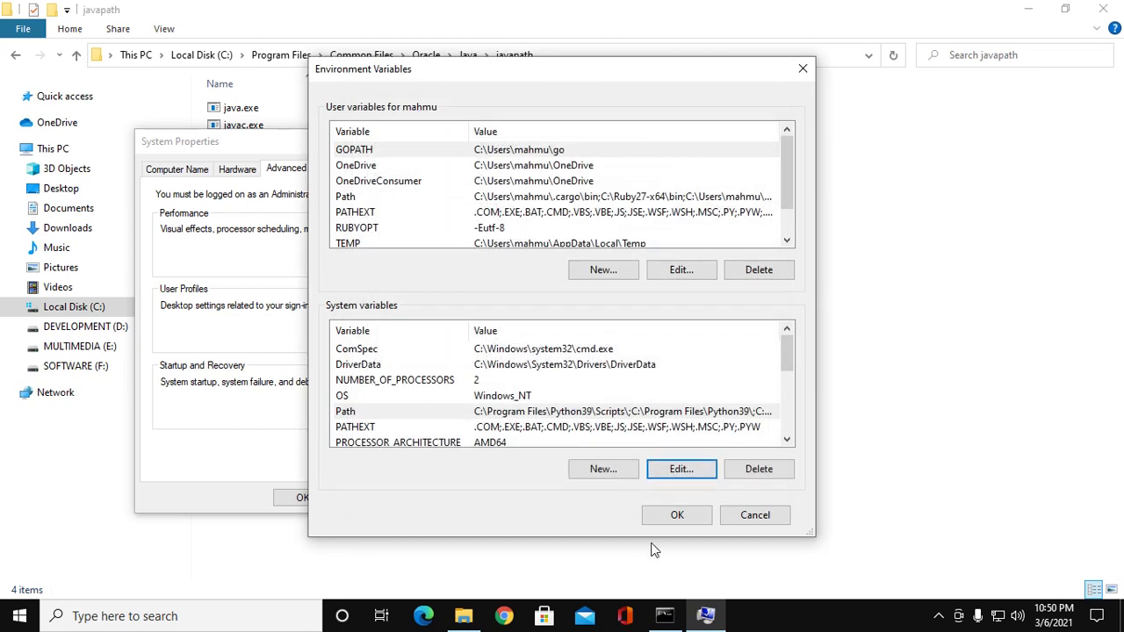
click(671, 517)
click(325, 498)
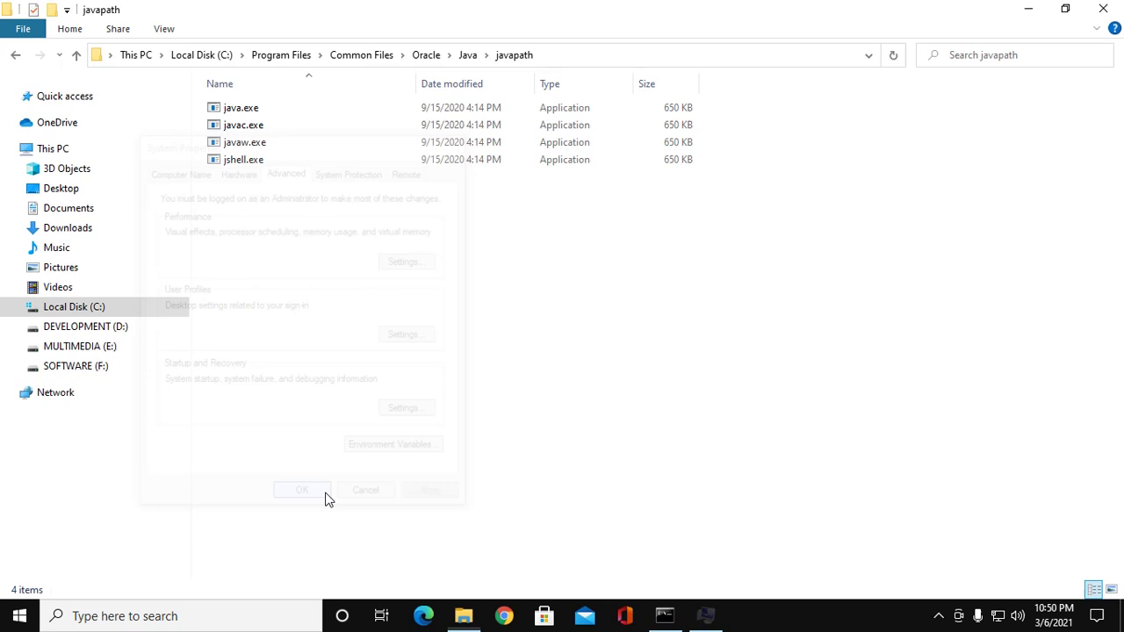
Open a new Command Prompt window and shift it slightly right.
click(195, 616)
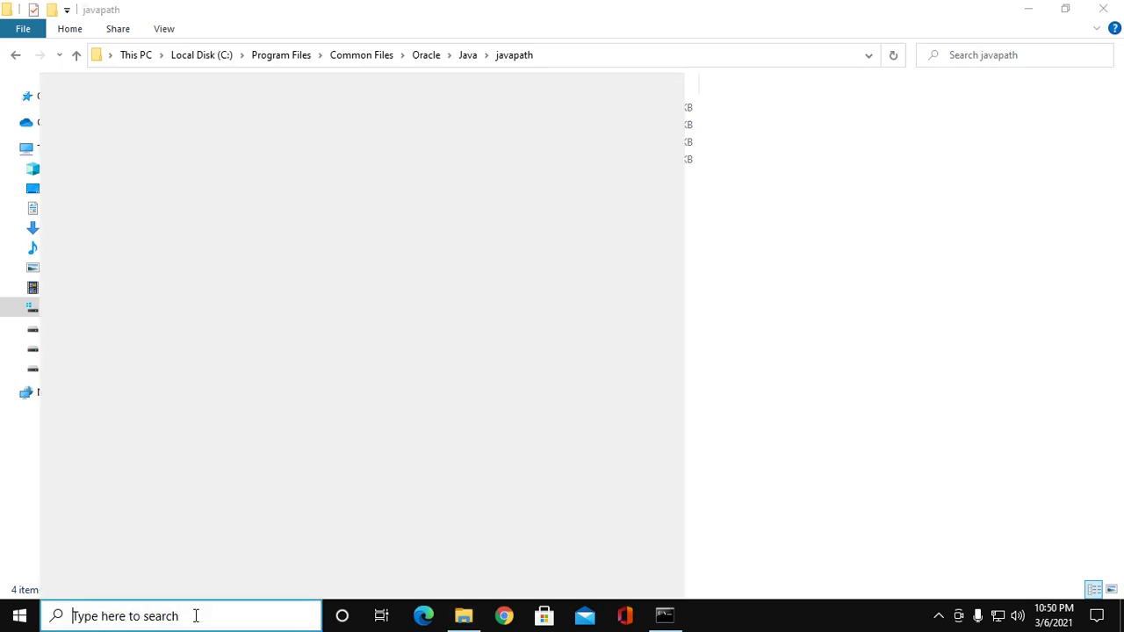
text(s)
key(BackSpace)
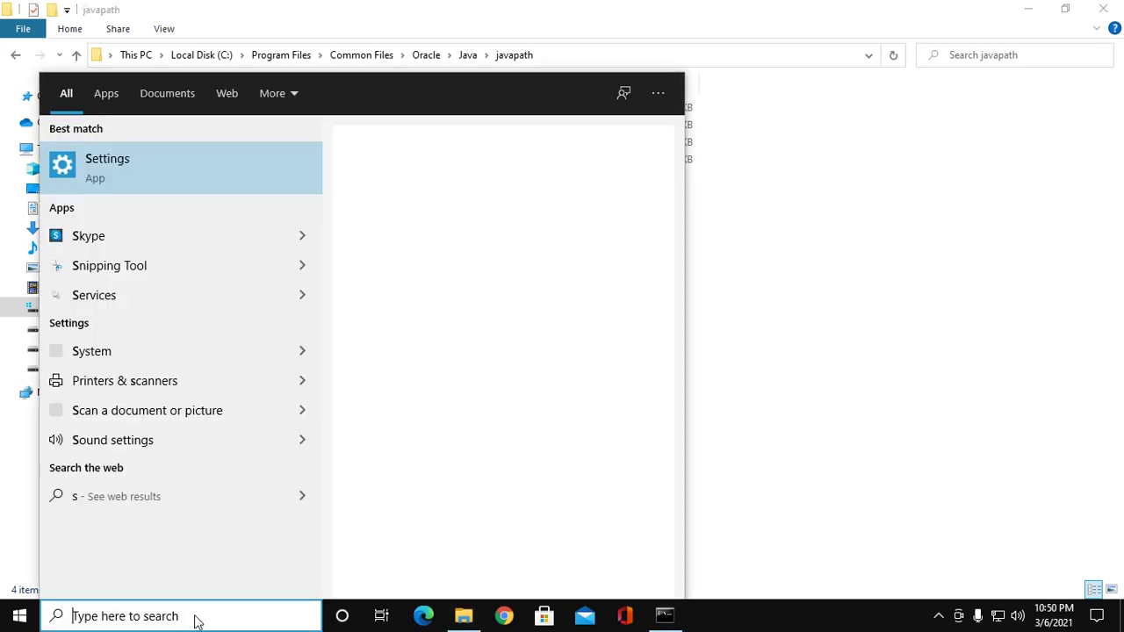
text(cmd)
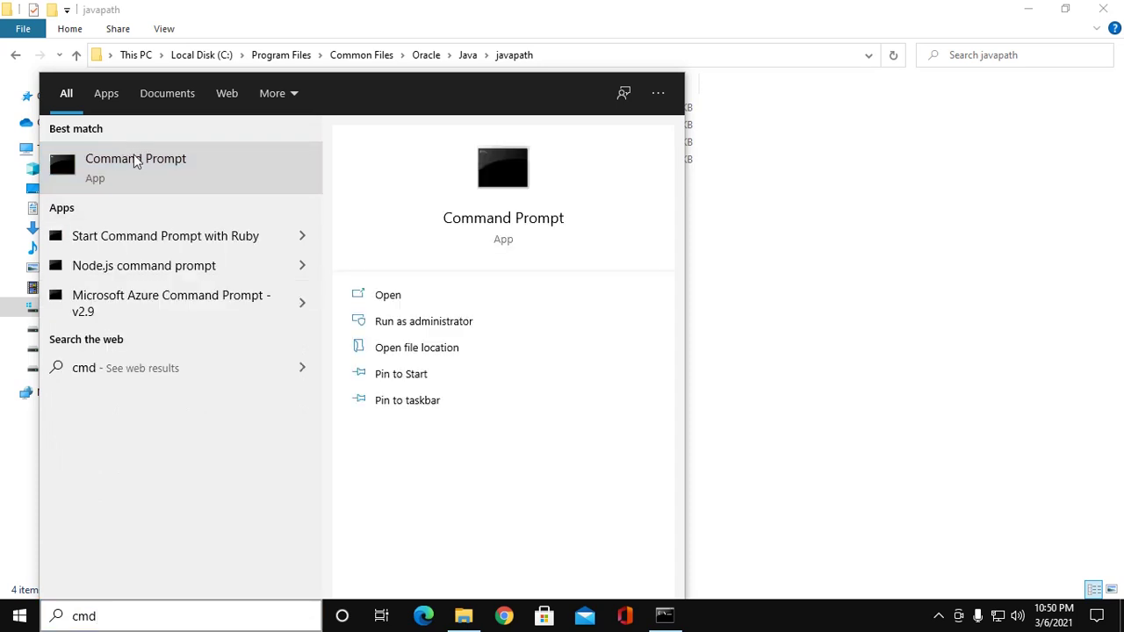
click(160, 166)
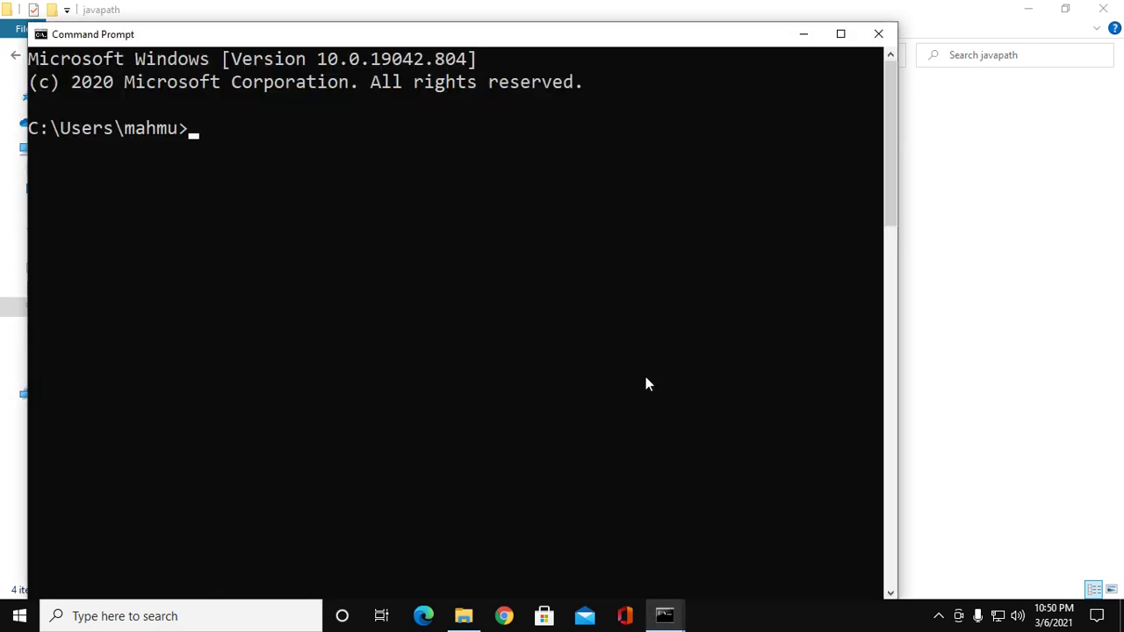
drag(532, 41, 593, 33)
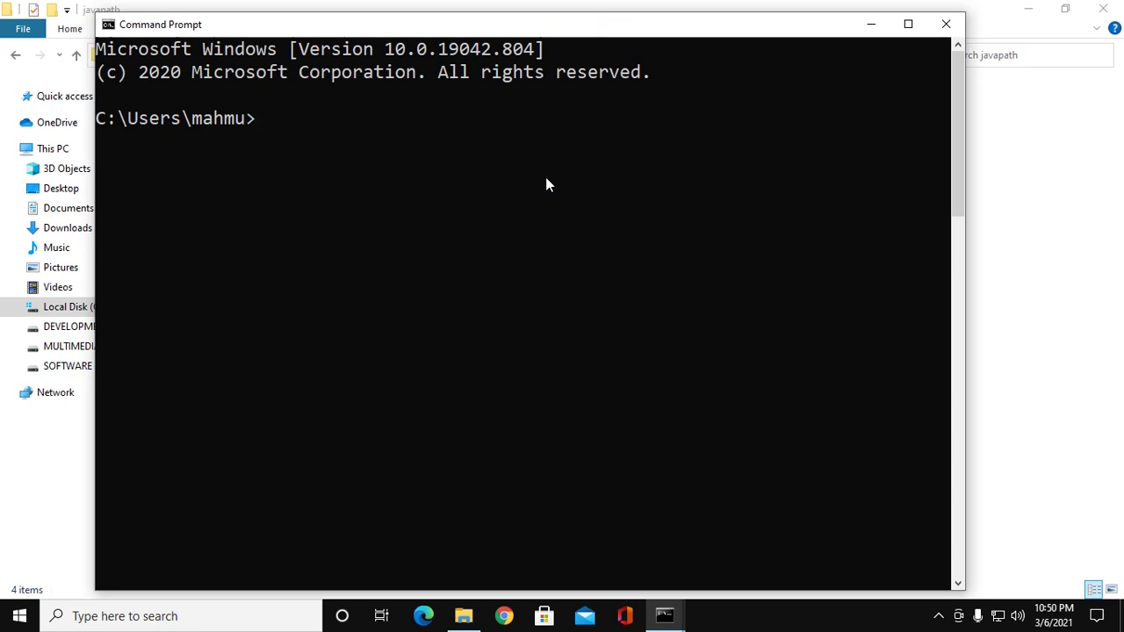
Run javac --version and highlight the printed javac 11.0.9 line.
text(javac --version)
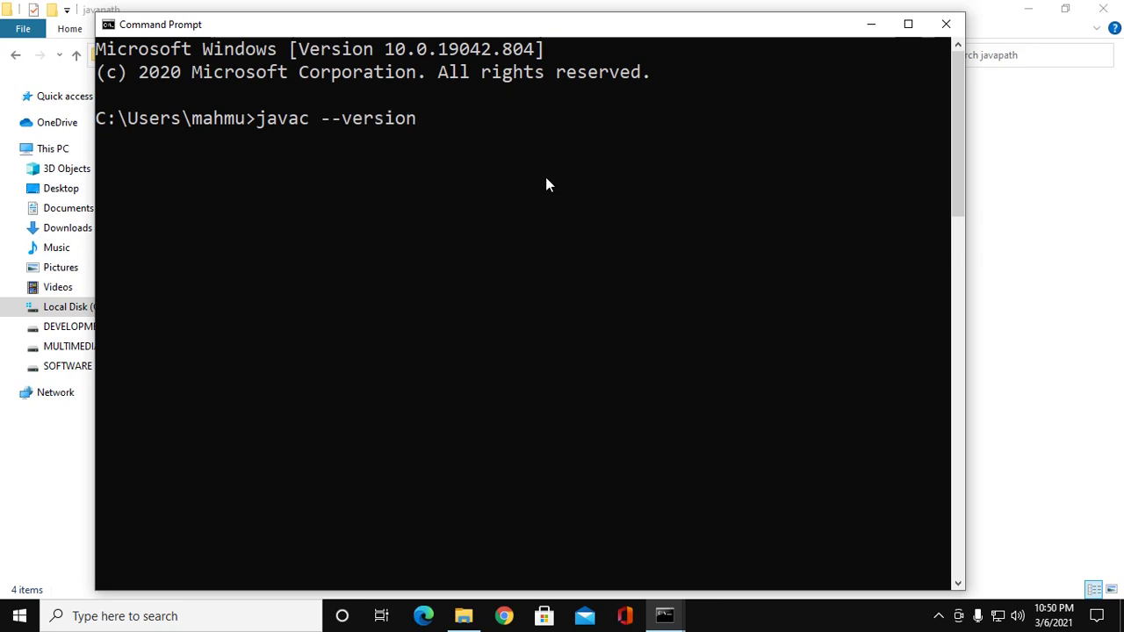
key(Return)
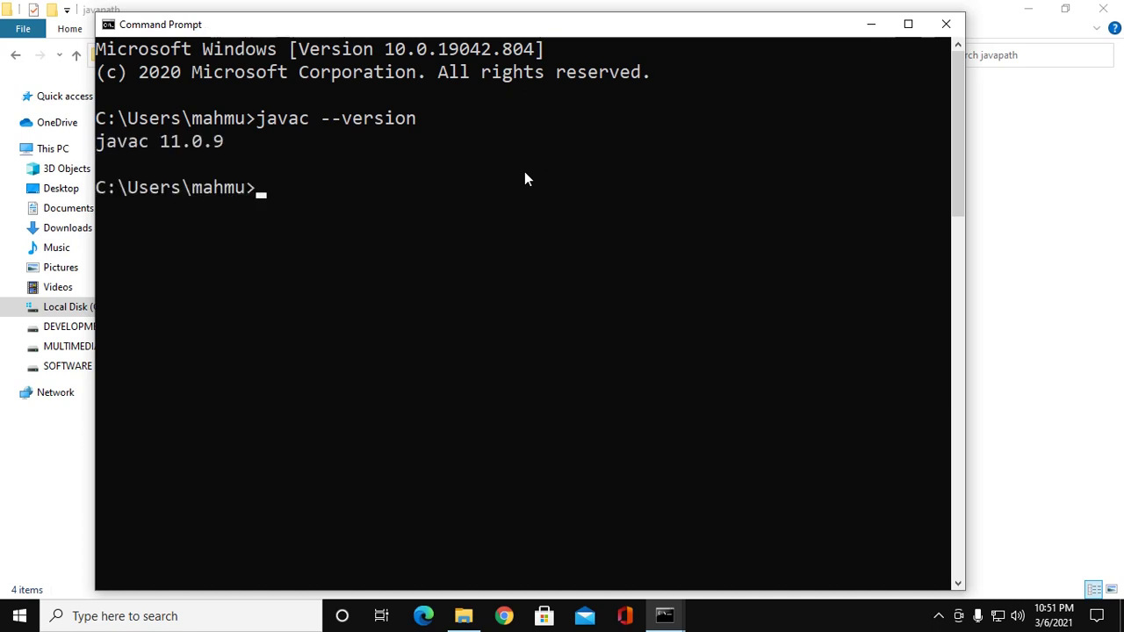
drag(253, 152, 107, 145)
drag(221, 145, 98, 147)
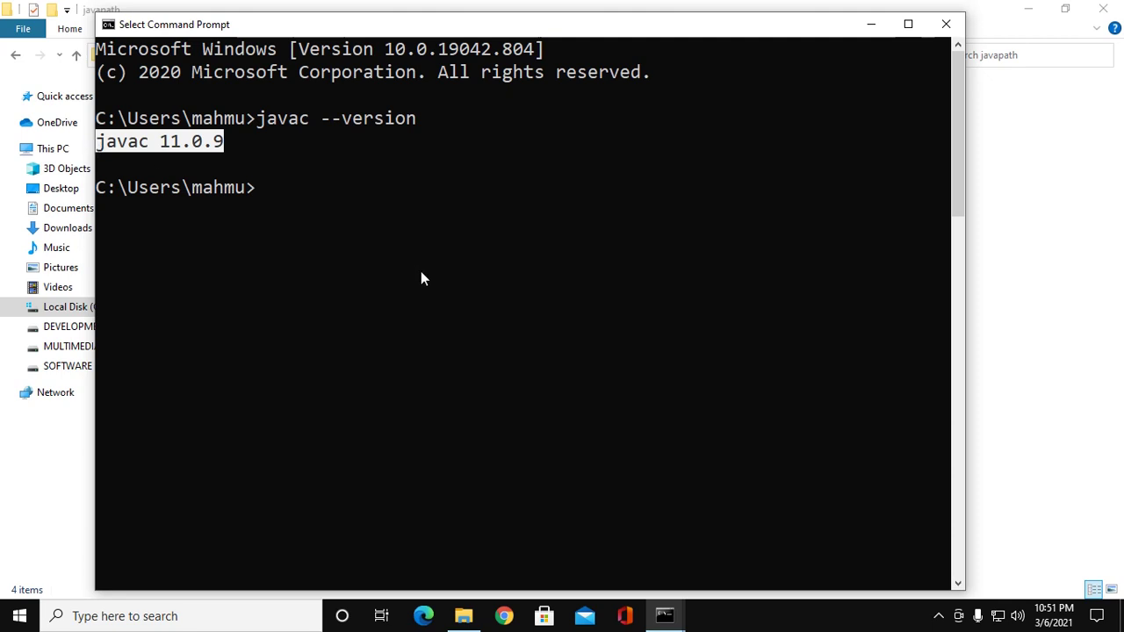
Close Command Prompt, hide Explorer, and open the system Path variable for editing.
click(945, 24)
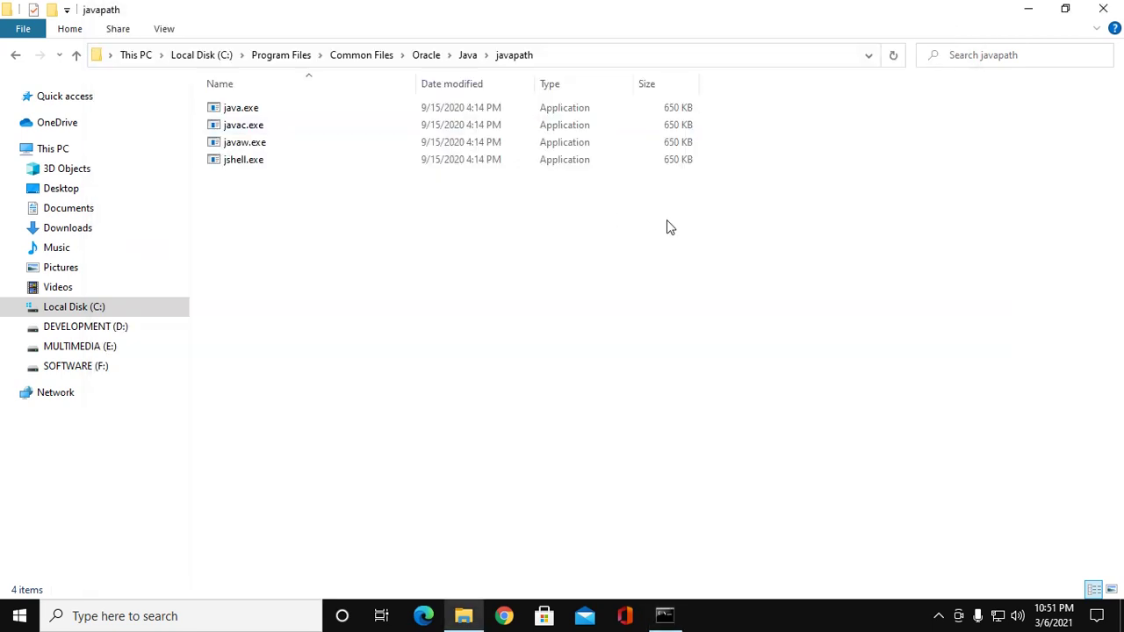
click(1025, 9)
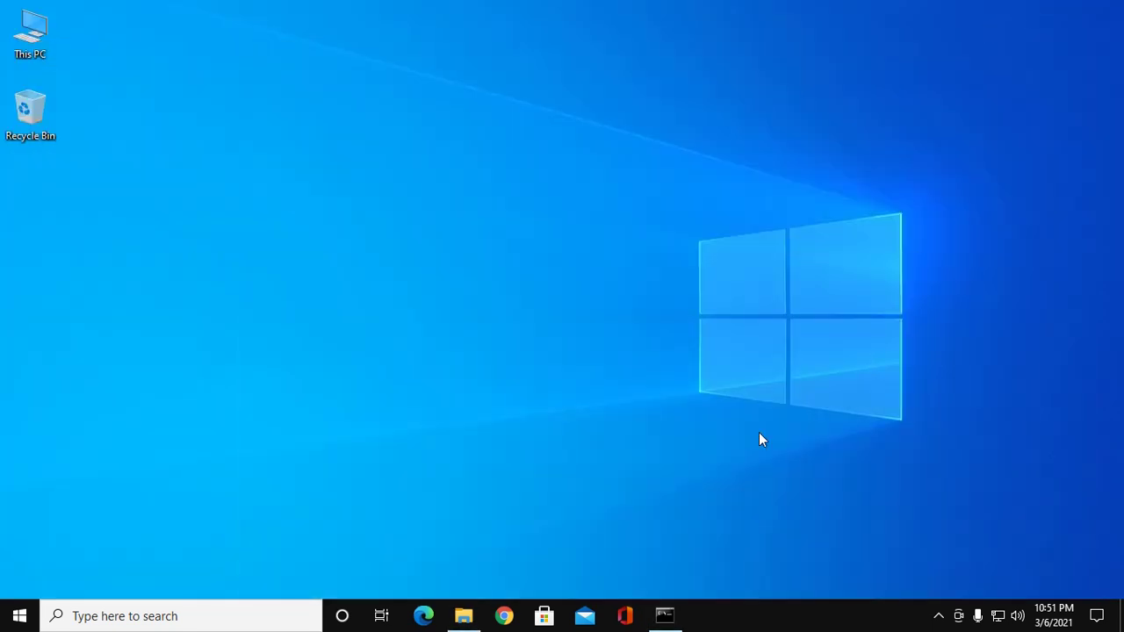
click(149, 619)
text(e)
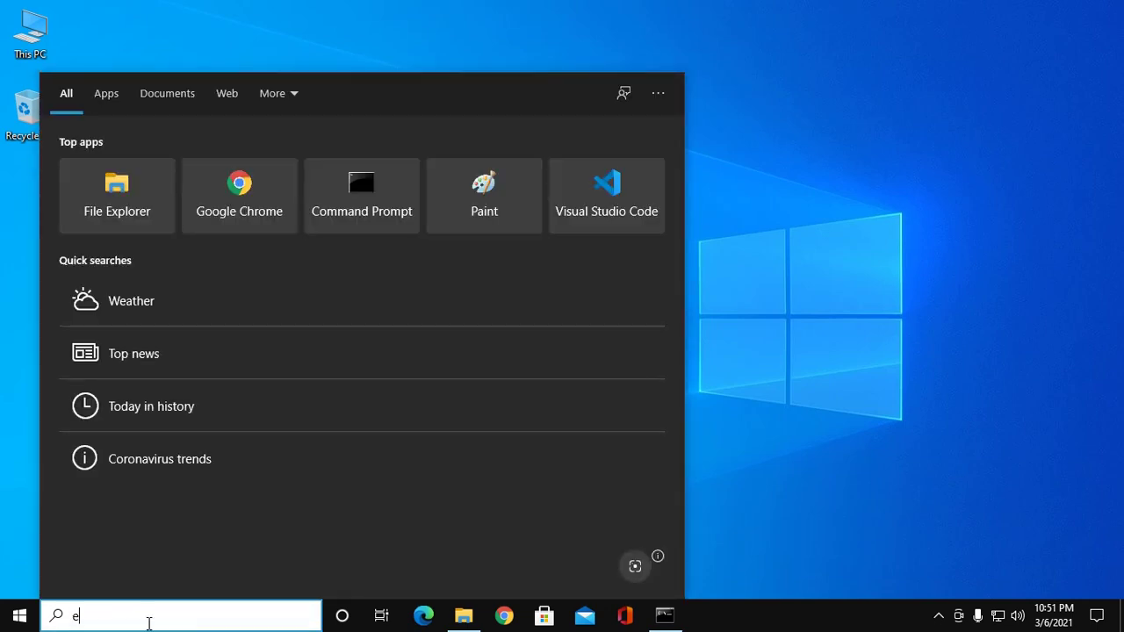
text(di)
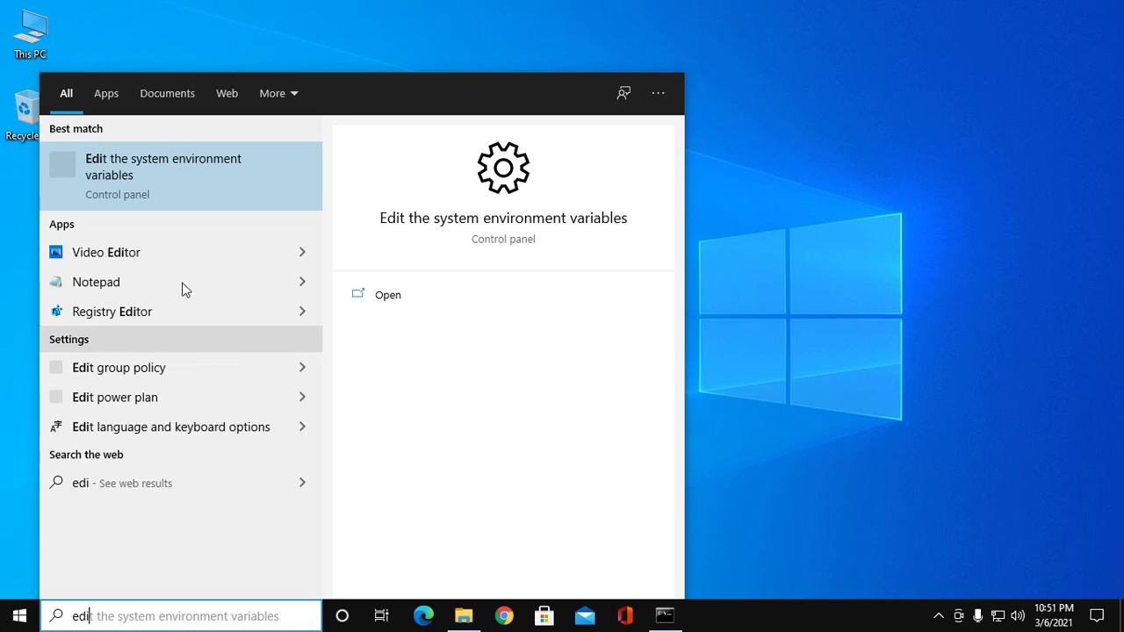
click(154, 194)
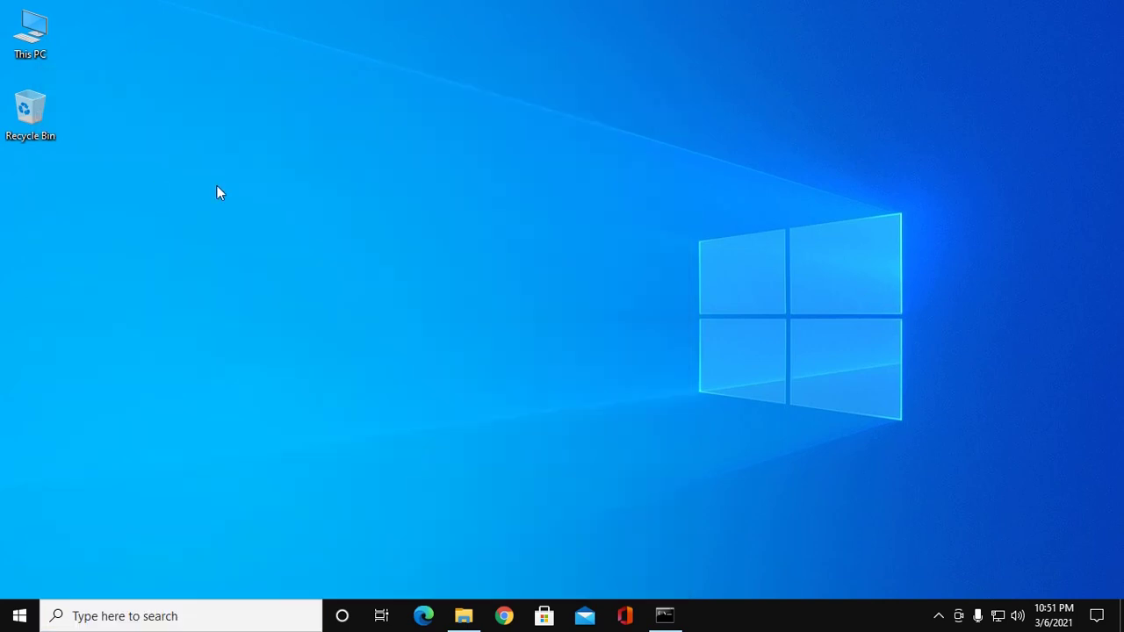
click(331, 362)
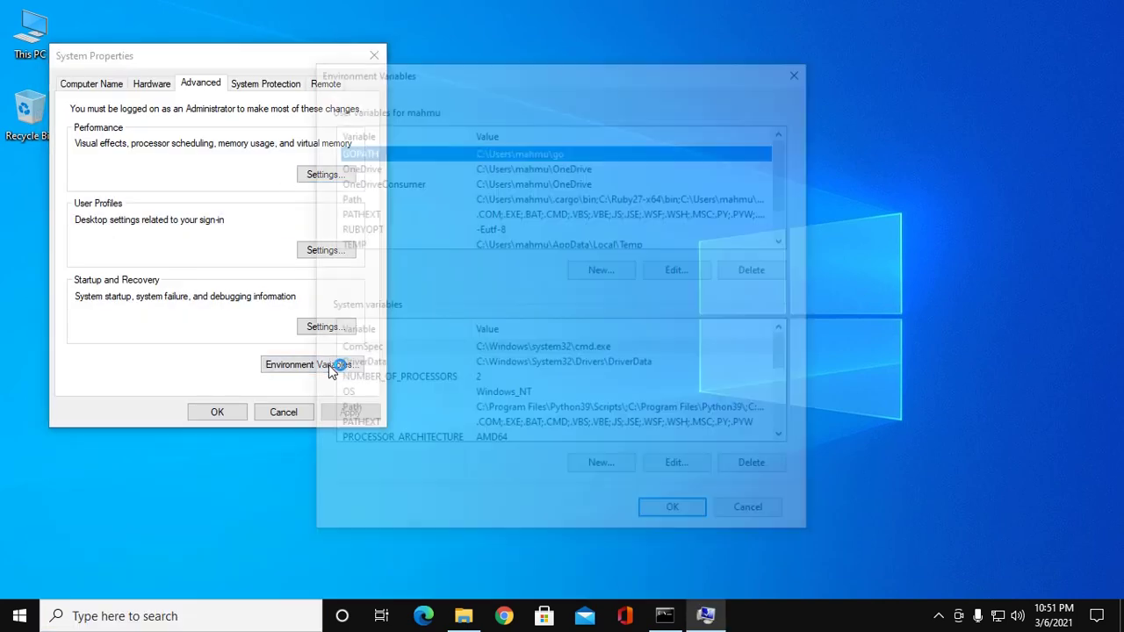
click(527, 411)
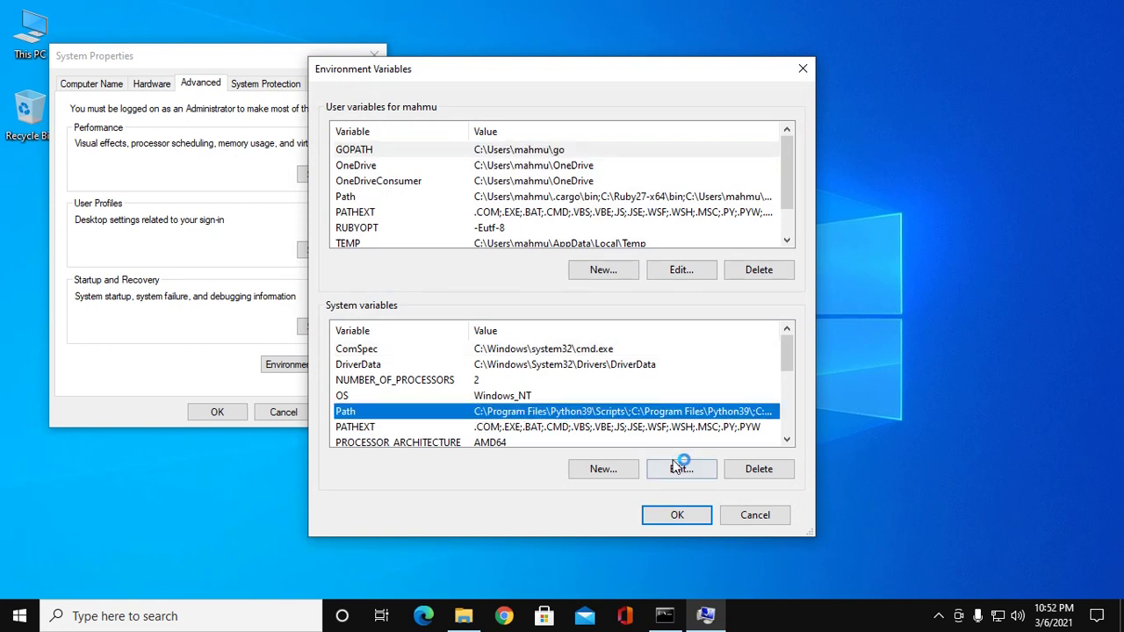
click(681, 469)
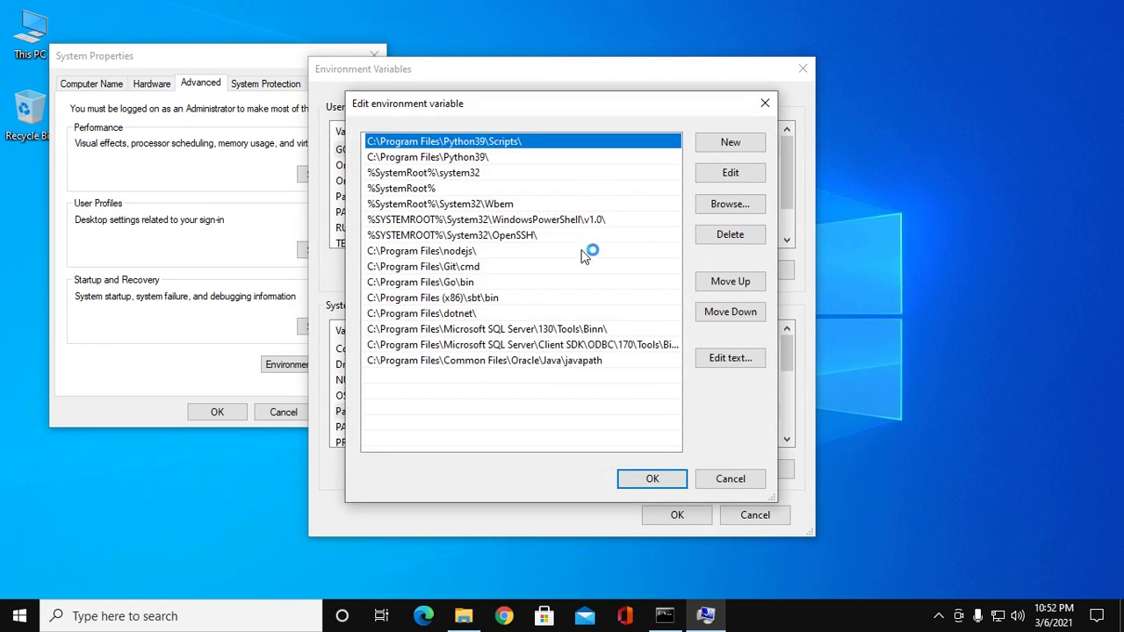
Delete the javapath entry from Path and confirm both dialogs.
click(571, 362)
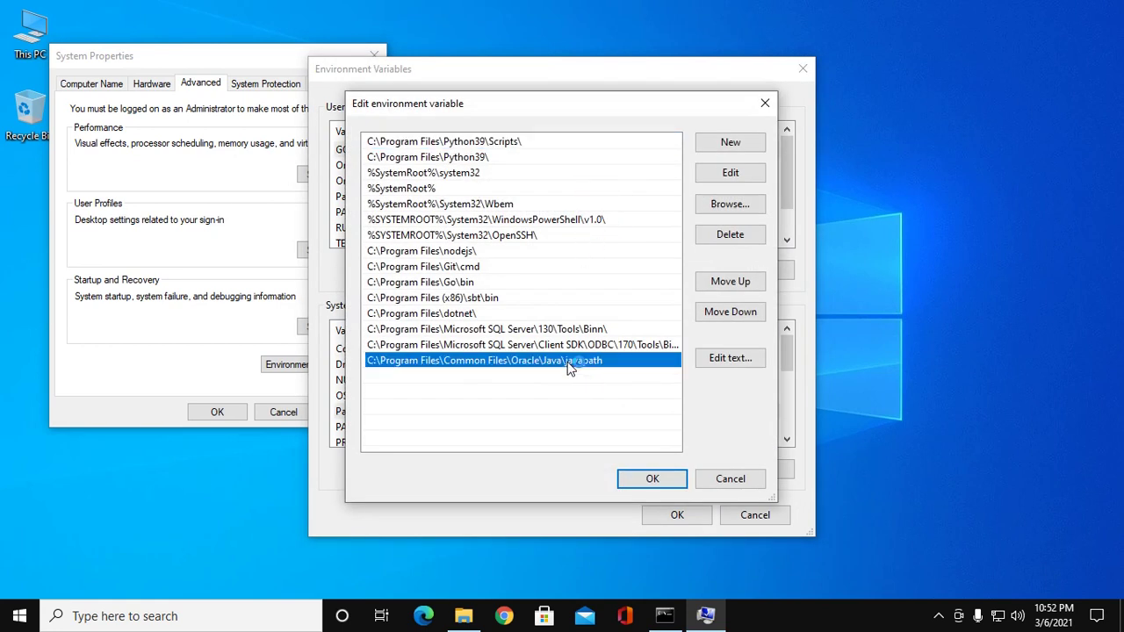
click(728, 235)
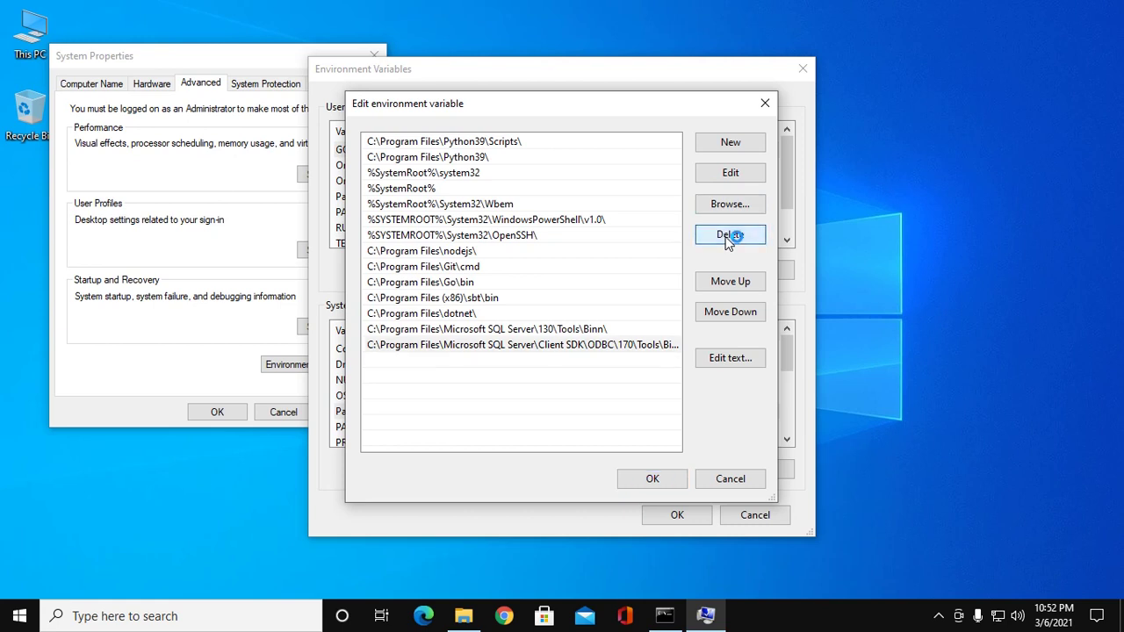
click(652, 479)
click(669, 514)
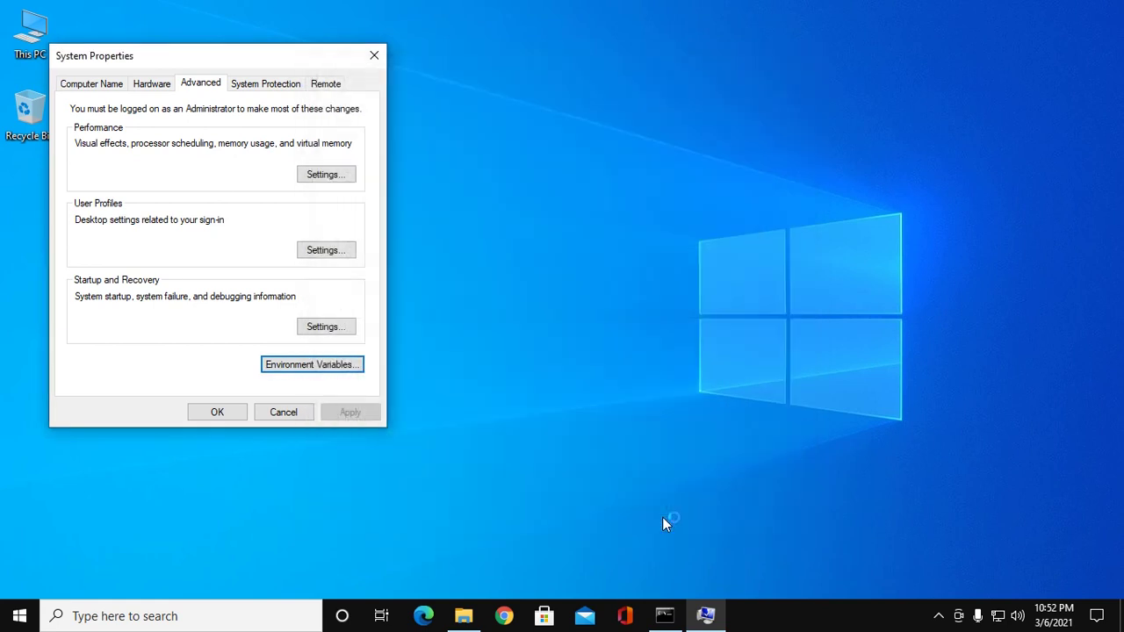
click(182, 617)
click(755, 349)
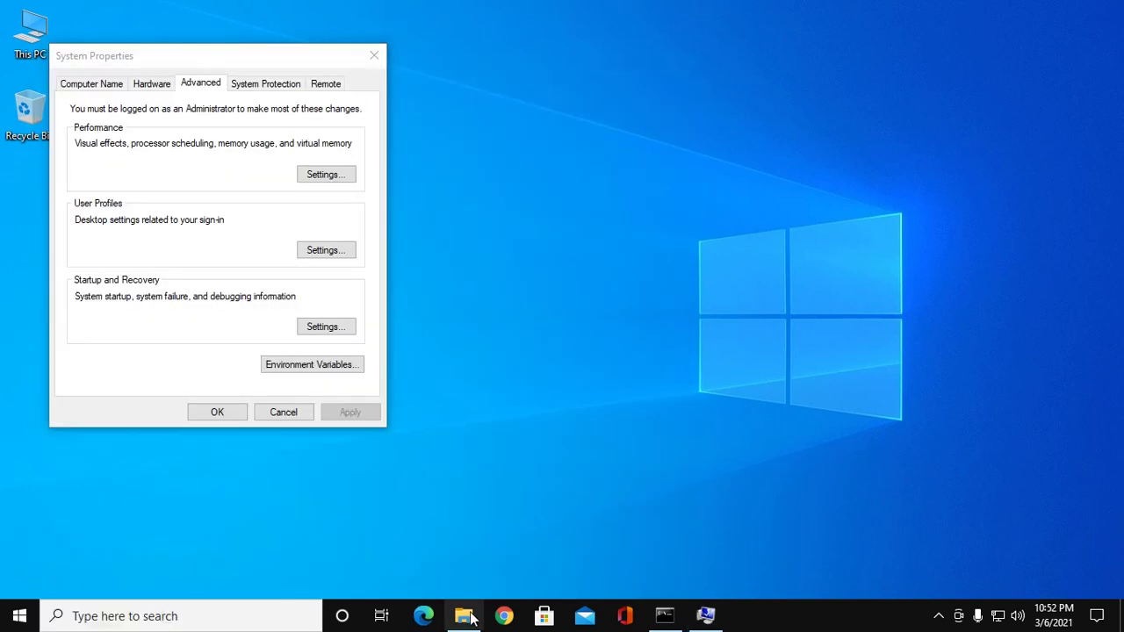
Return to File Explorer and open C:\Program Files\Java\jdk-11.0.9.
click(463, 617)
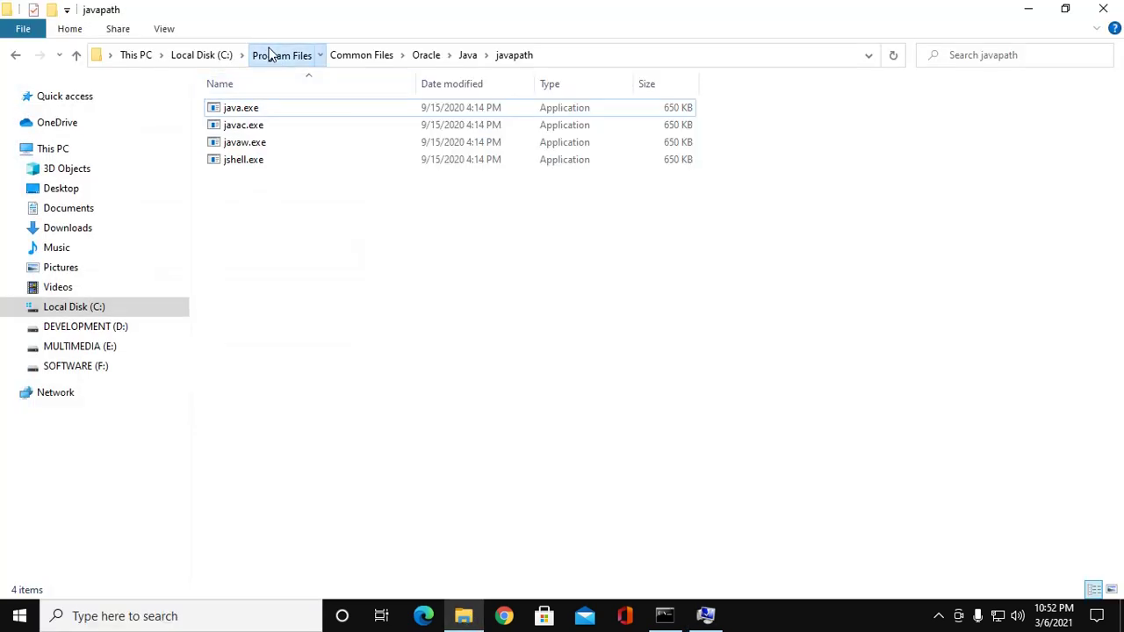
click(271, 55)
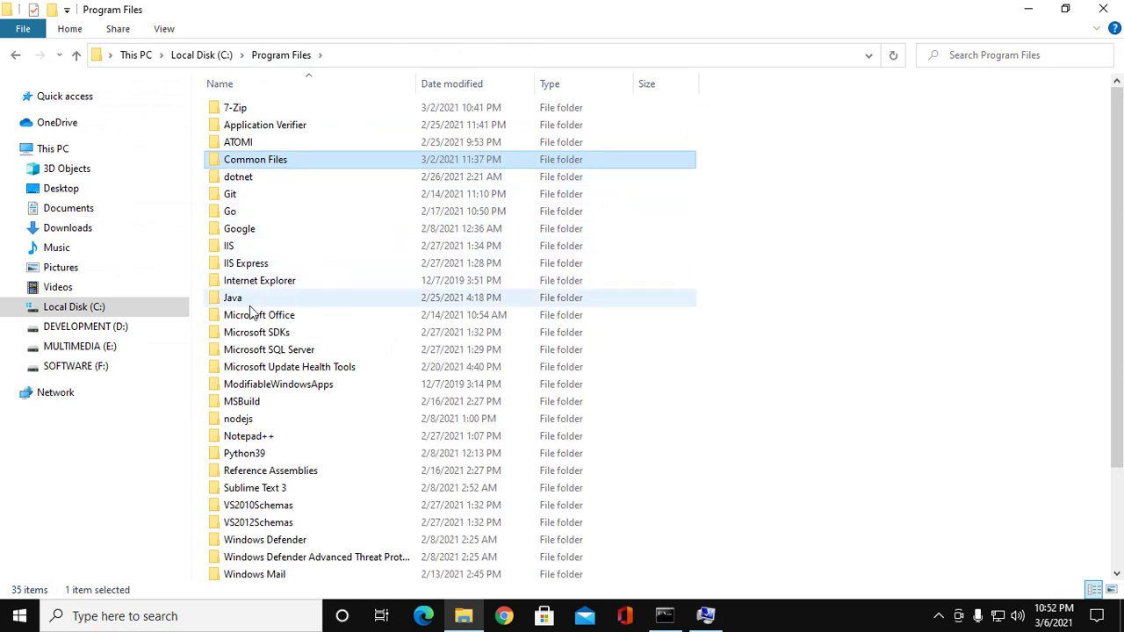
click(249, 301)
double_click(248, 301)
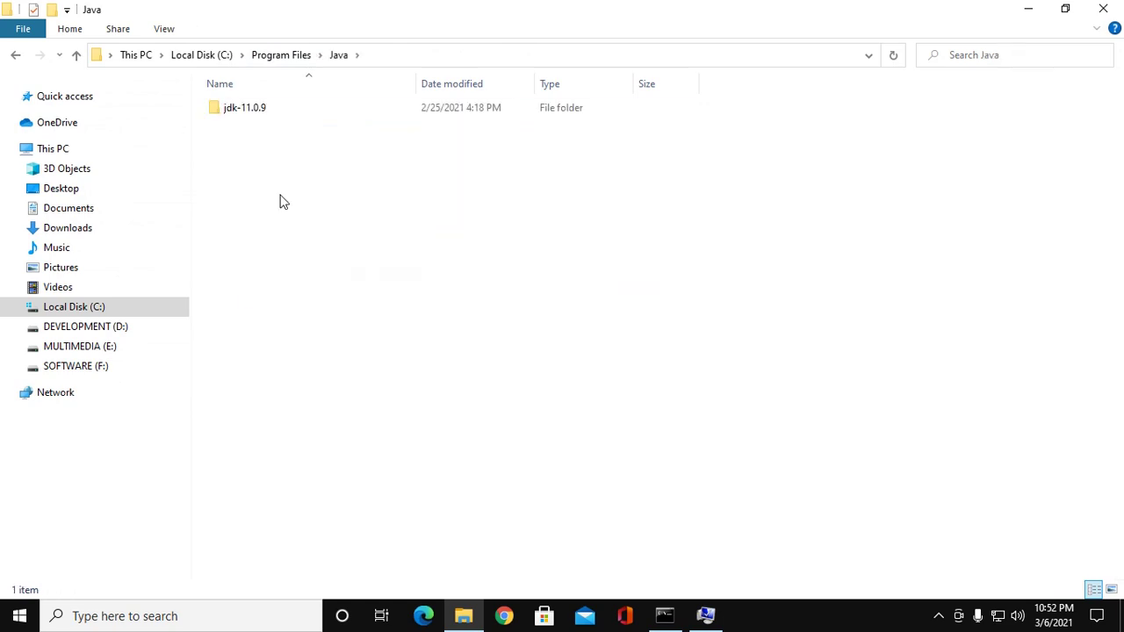
double_click(326, 118)
key(alt+Left)
click(246, 114)
double_click(247, 114)
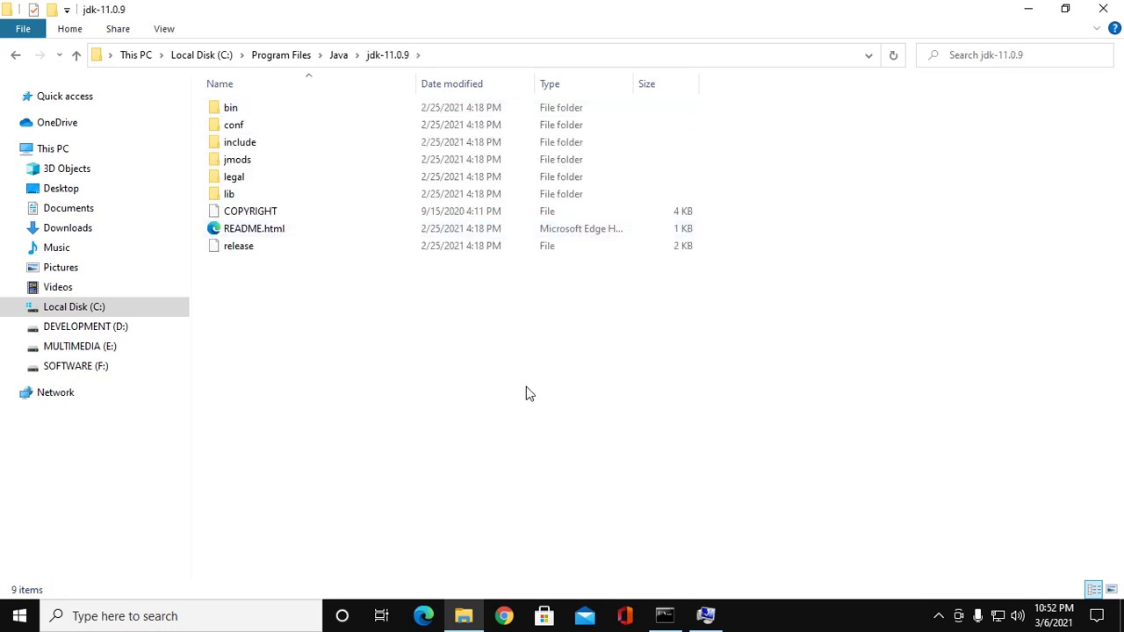
Select the full jdk-11.0.9 folder path in the address bar.
click(494, 55)
drag(315, 54, 68, 54)
key(ctrl+c)
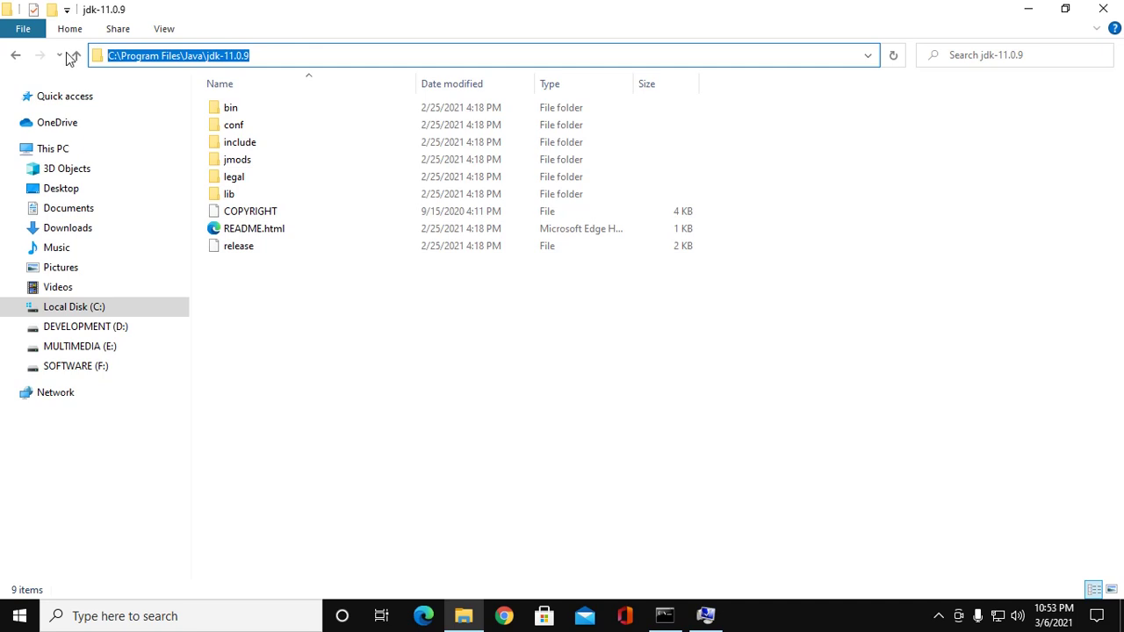
click(574, 383)
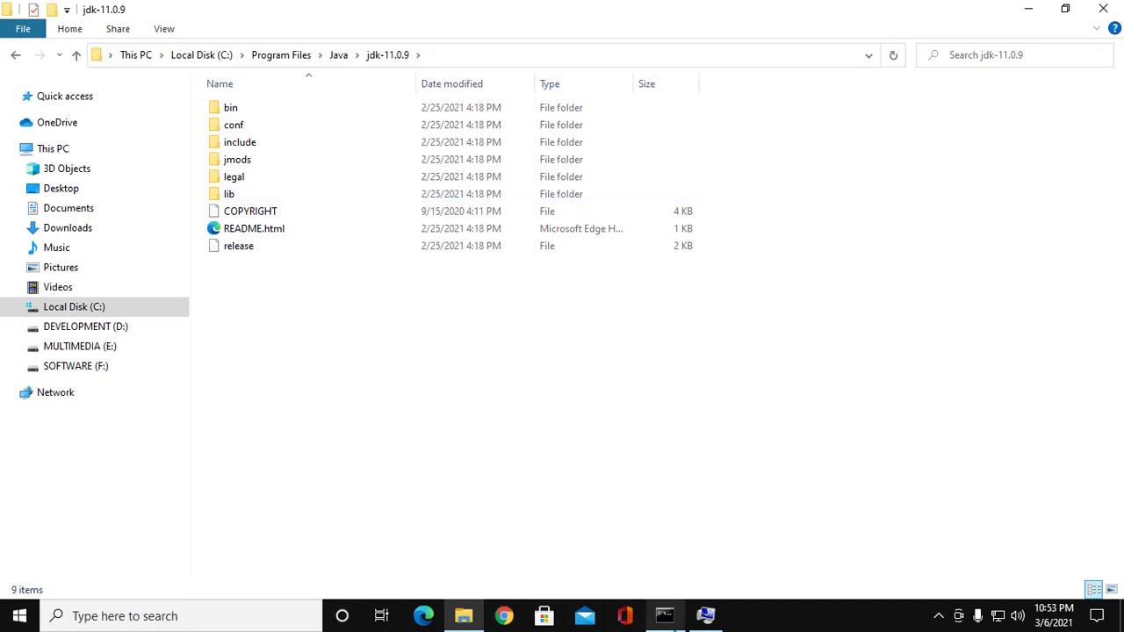
Create system variable JAVA_HOME set to C:\Program Files\Java\jdk-11.0.9, trimming the pasted \bin.
click(708, 617)
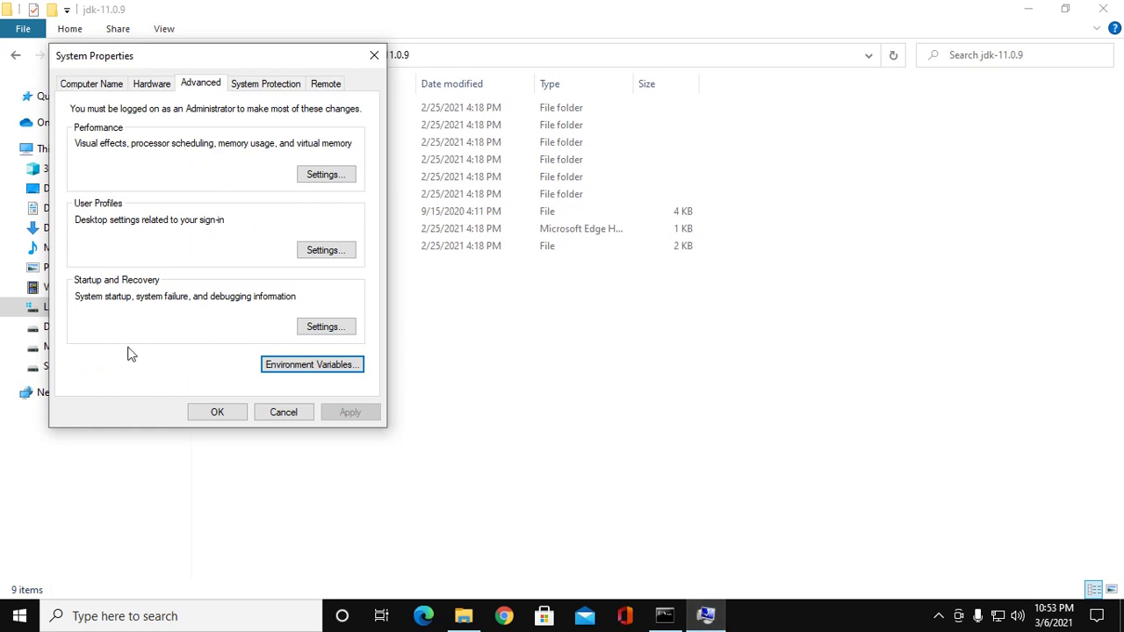
click(319, 367)
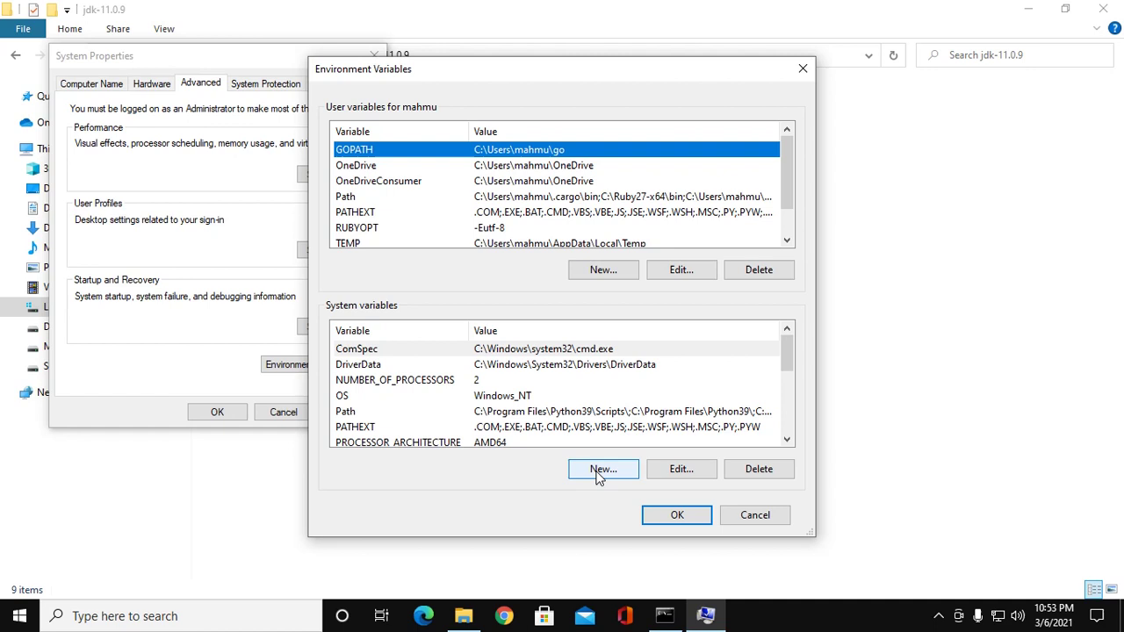
click(598, 472)
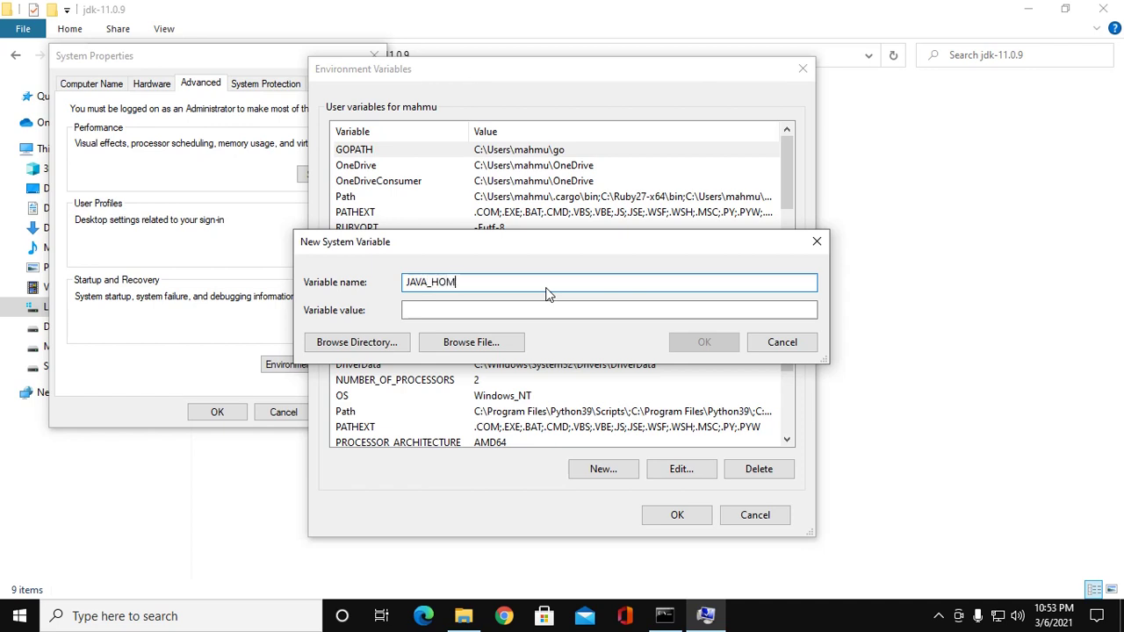
click(535, 314)
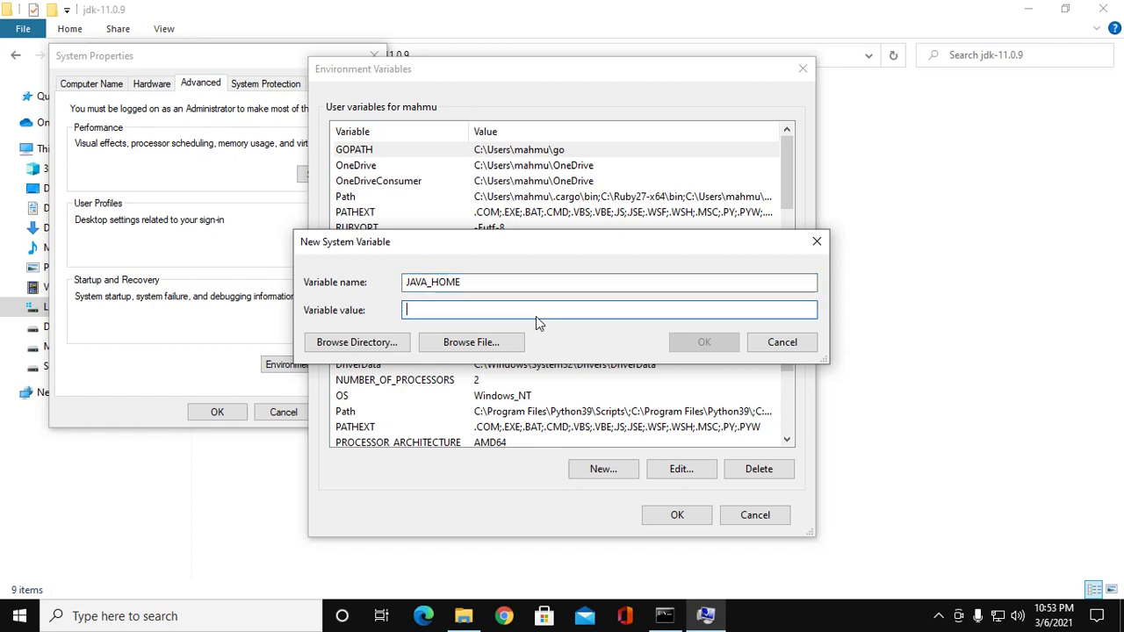
key(ctrl+v)
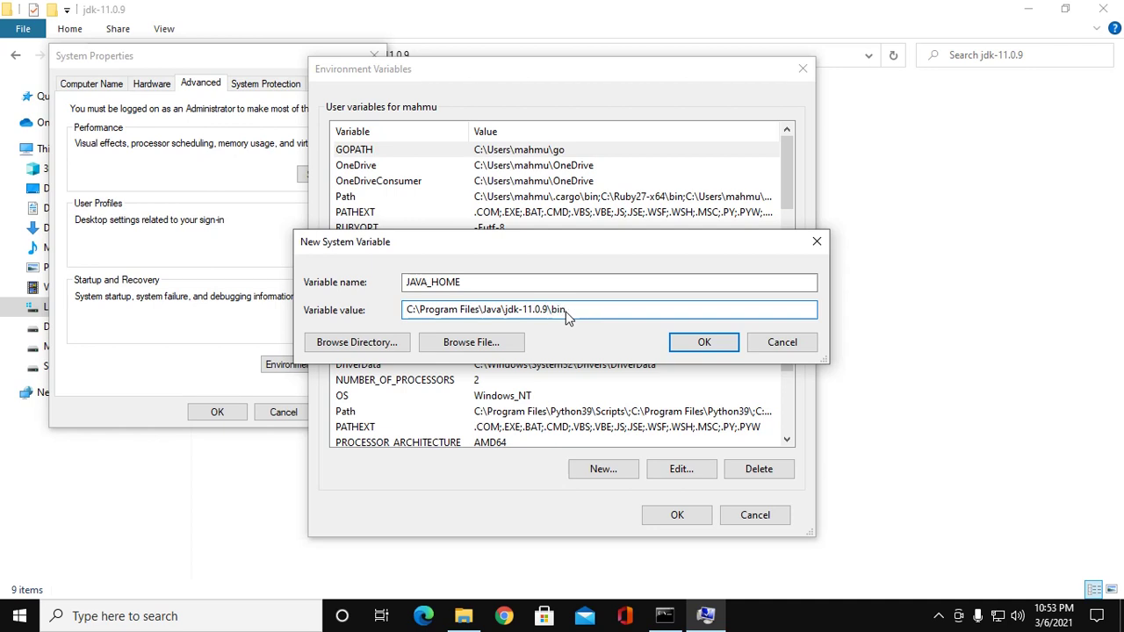
drag(566, 311, 552, 314)
key(BackSpace)
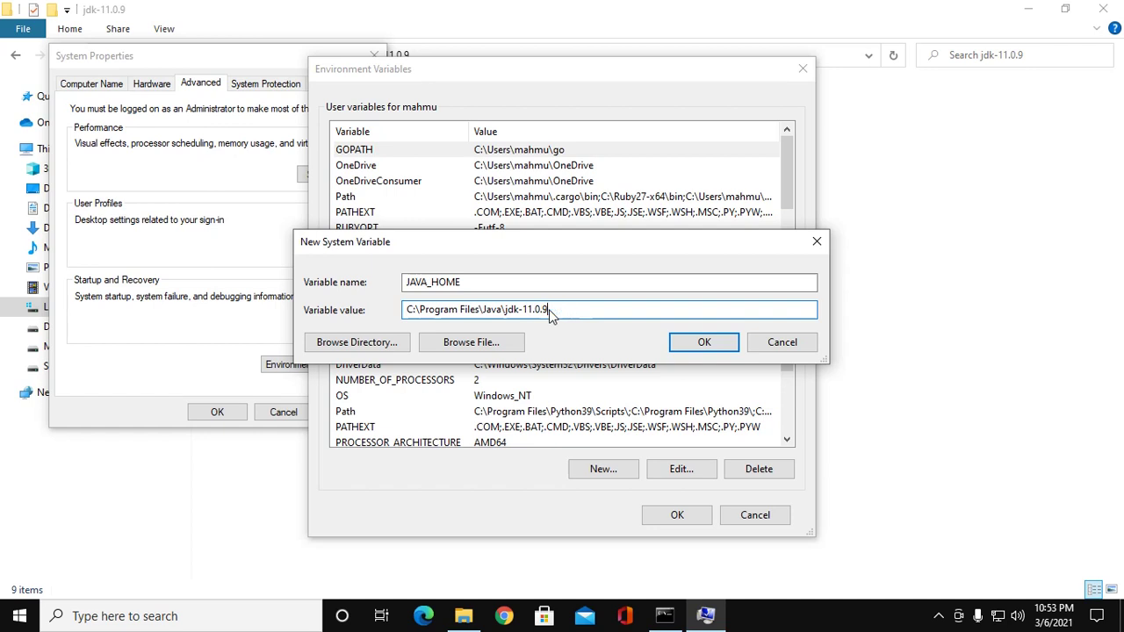
click(705, 343)
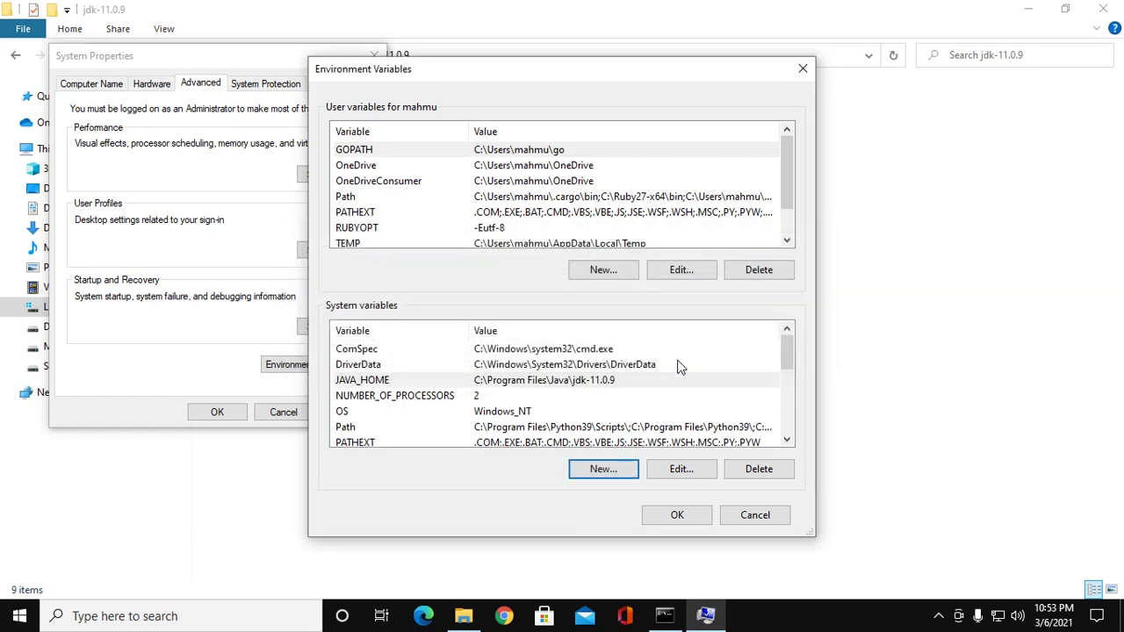
Add a %JAVA_HOME%\bin entry to the system Path and confirm both dialogs.
click(345, 428)
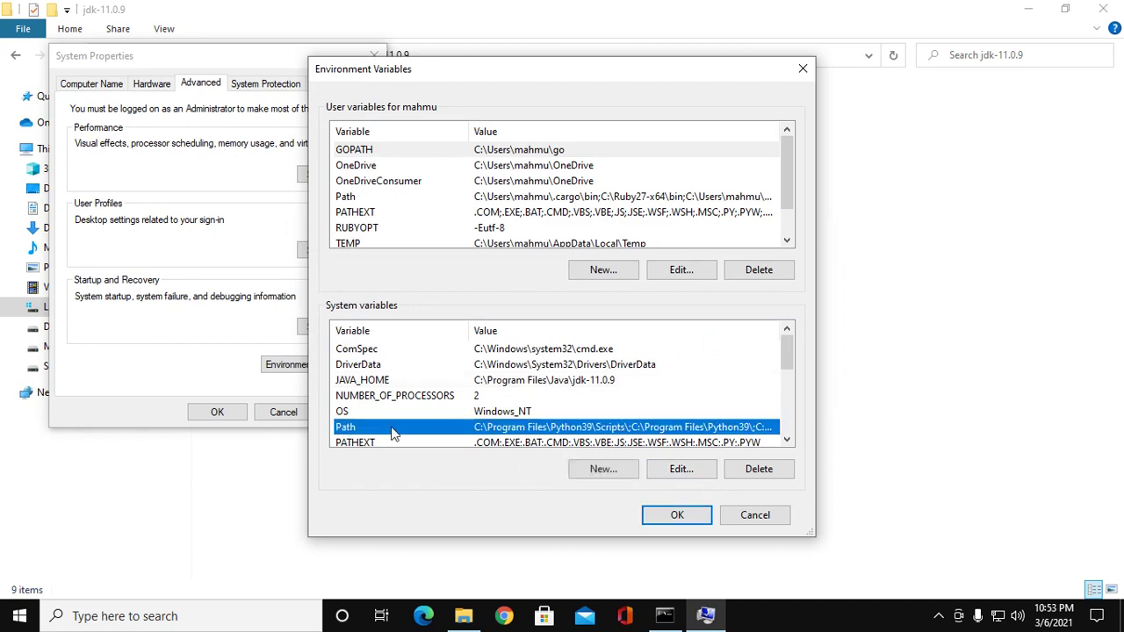
click(681, 469)
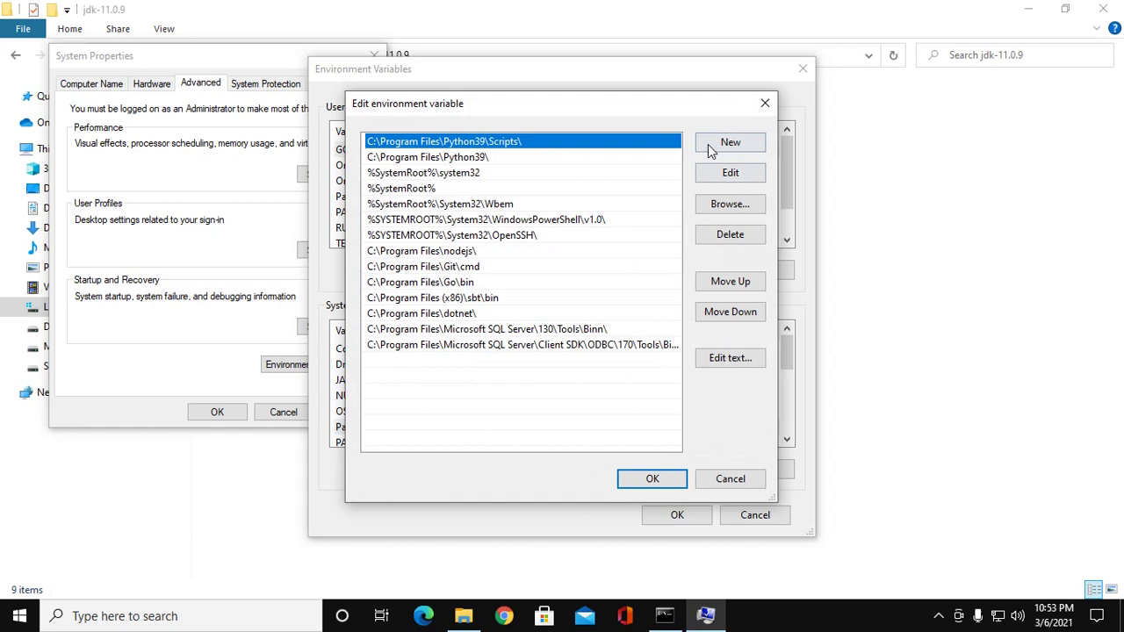
click(711, 149)
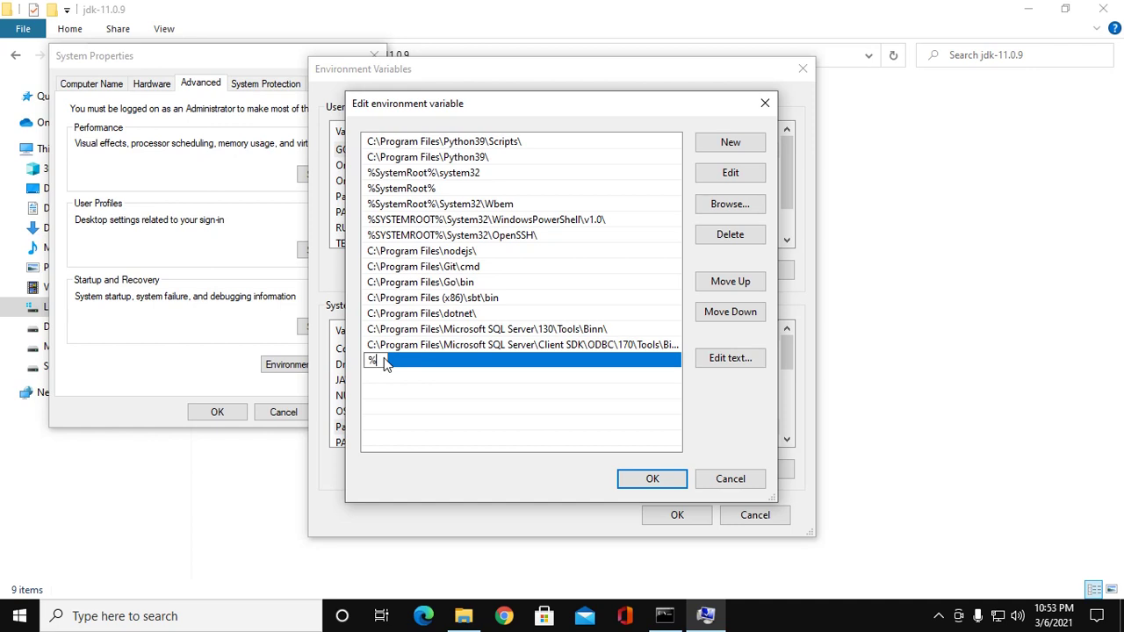
text(%JAVA_HOME)
key(BackSpace)
text(%)
text(in)
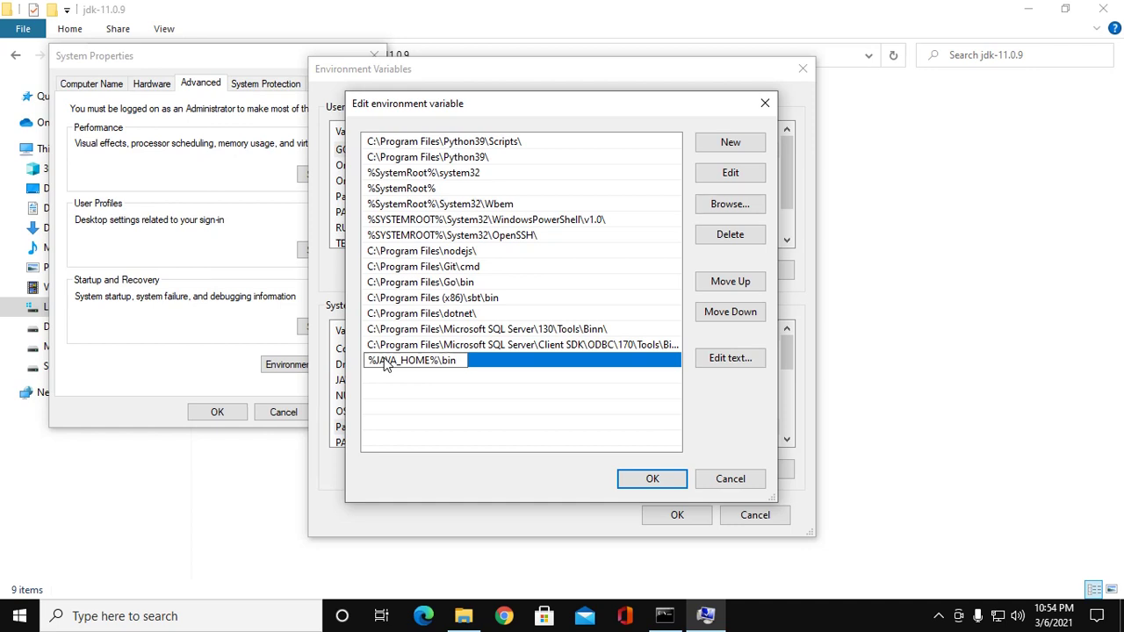
click(645, 478)
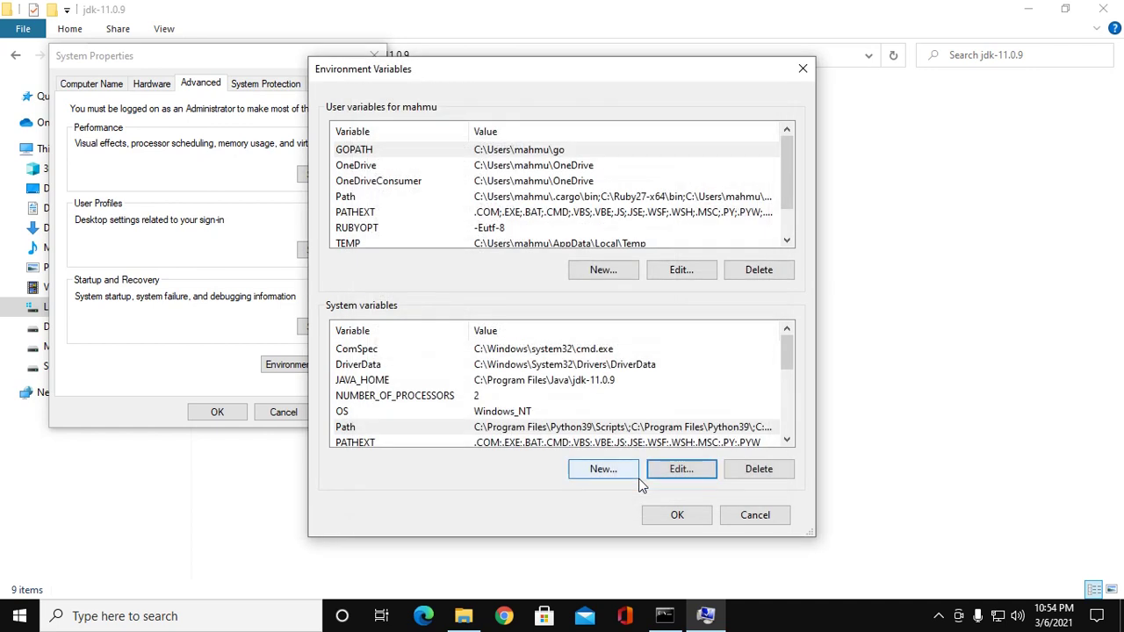
click(677, 516)
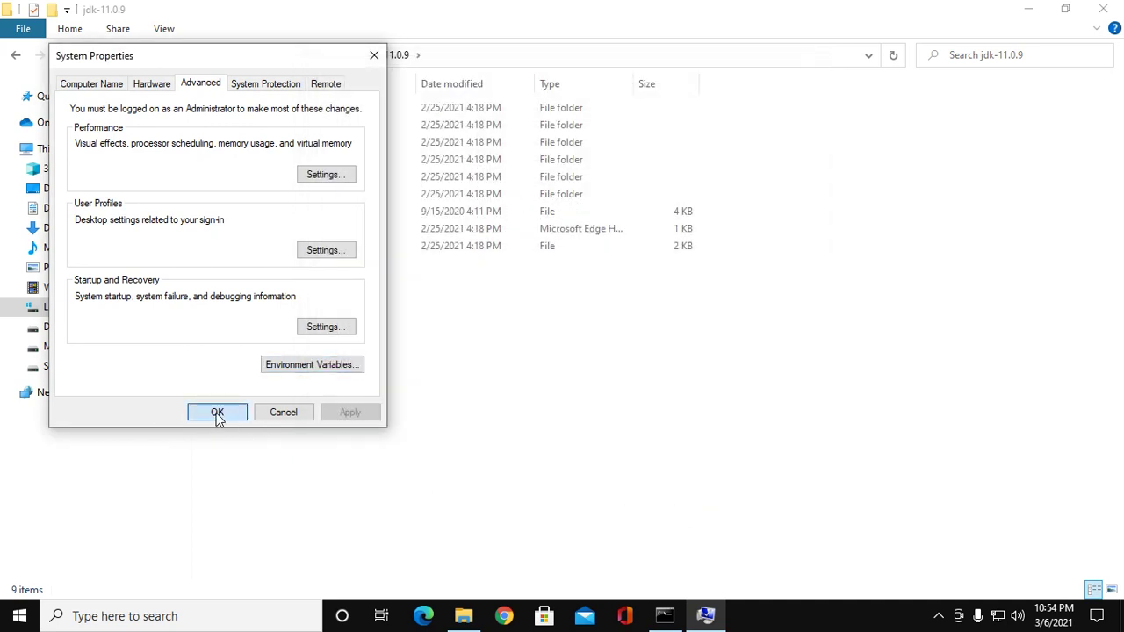
Close System Properties and run javac --version in a fresh Command Prompt.
click(217, 412)
click(162, 616)
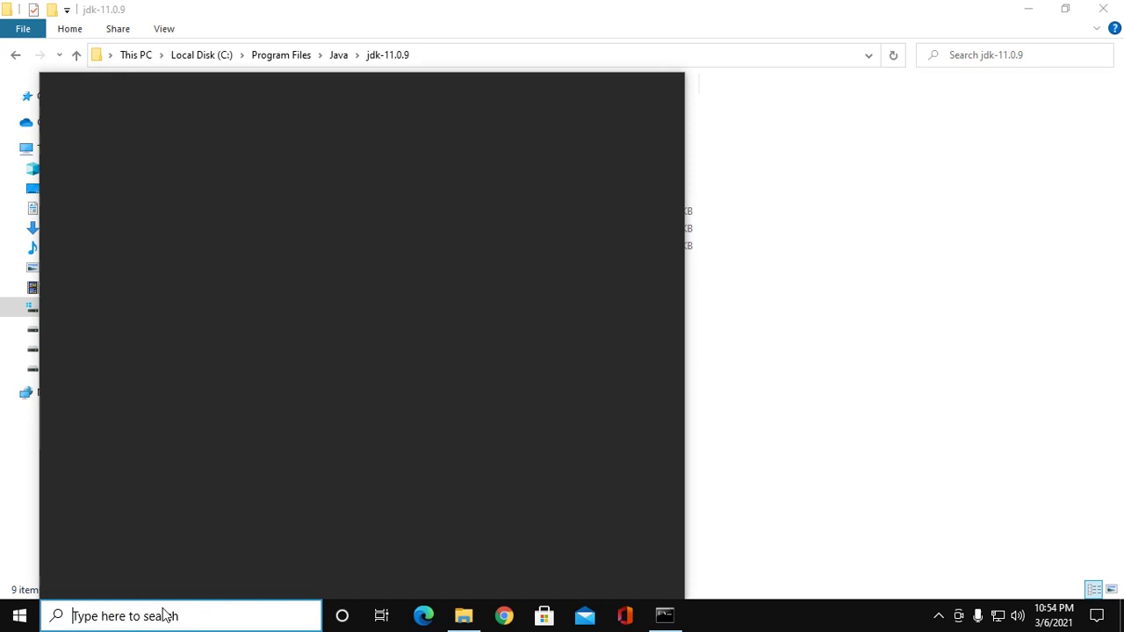
text(cmd)
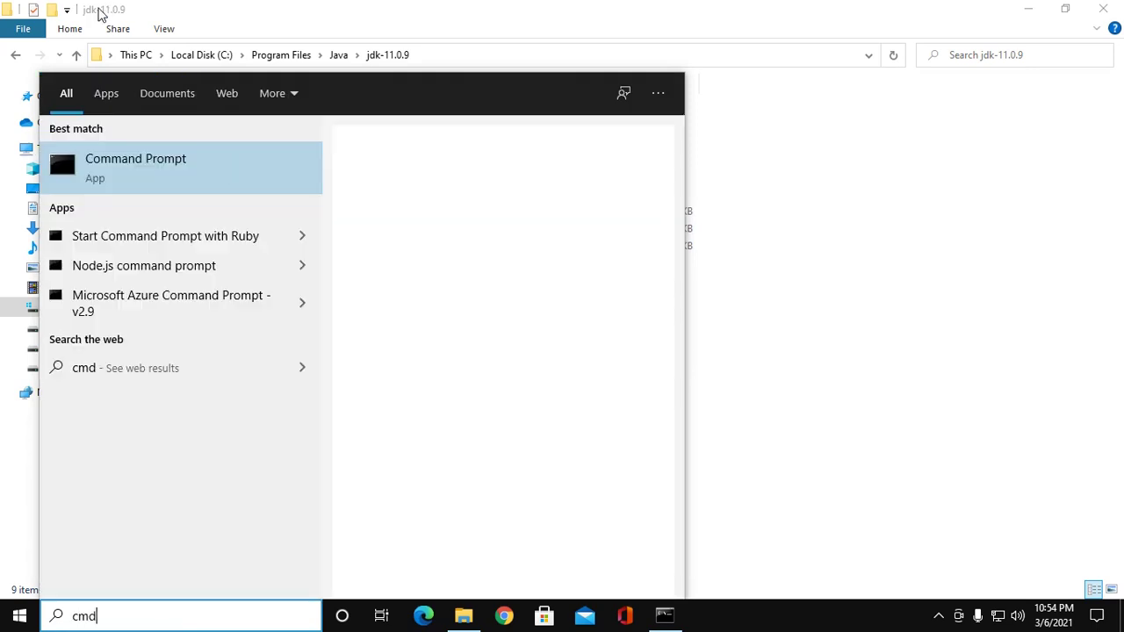
click(154, 167)
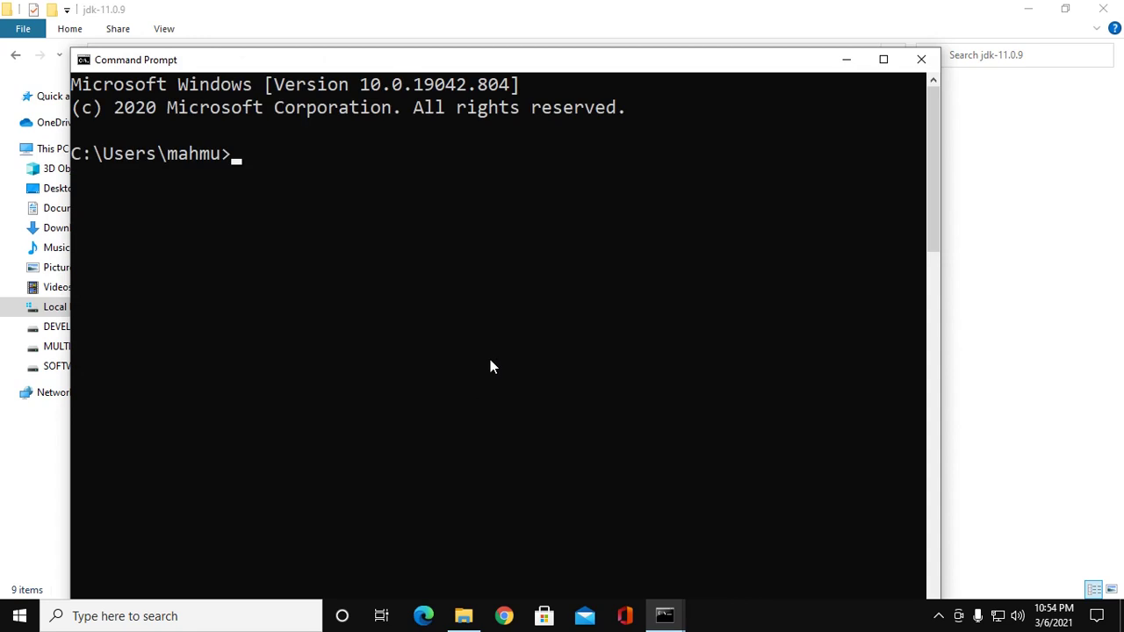
text(javac --version)
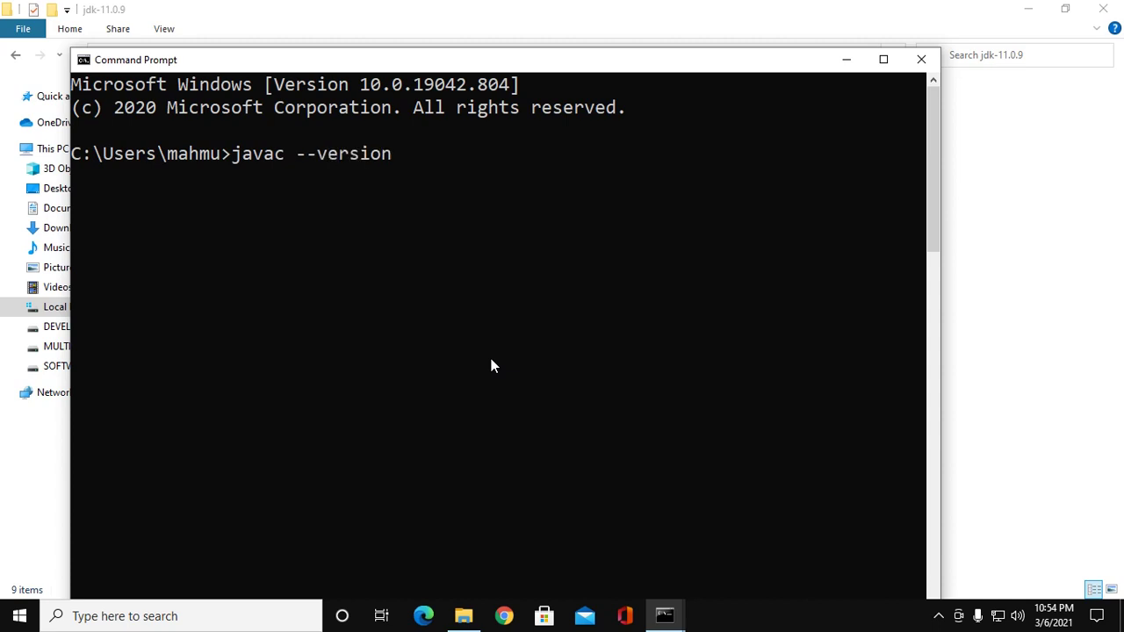
key(Return)
Hide Command Prompt and delete the JAVA_HOME system variable in Environment Variables.
click(846, 62)
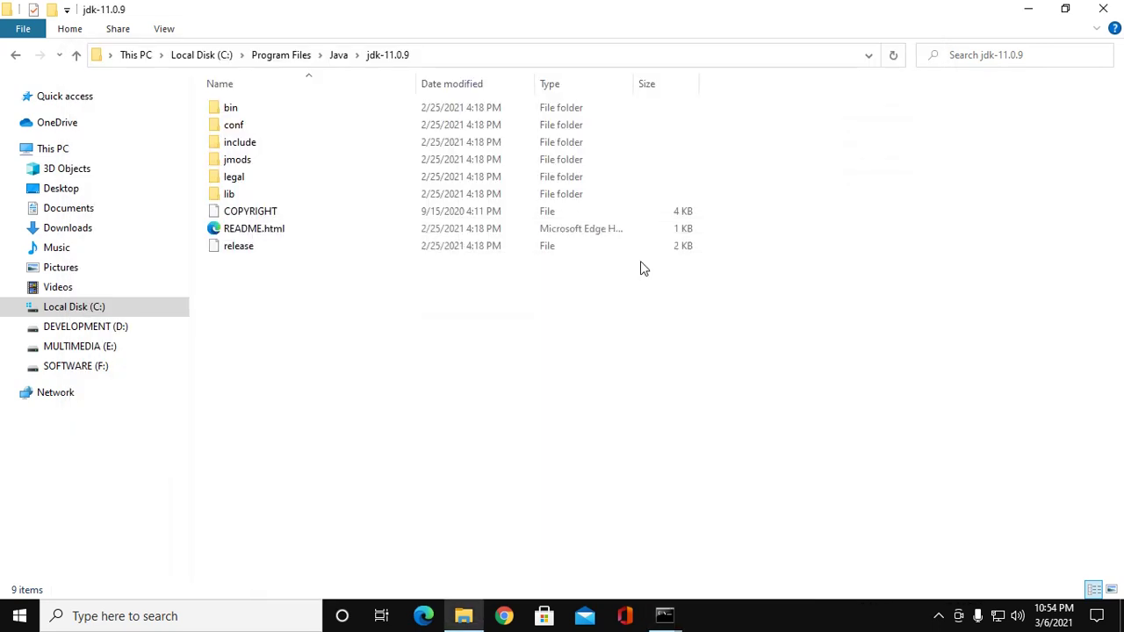
click(182, 625)
text(edi)
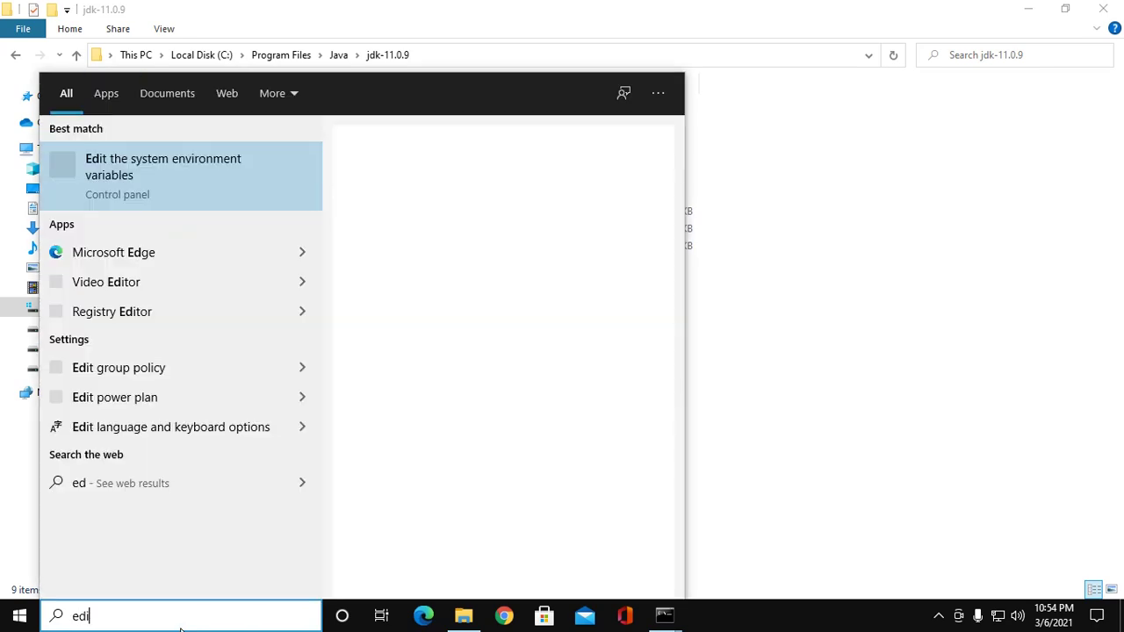
text(t)
click(151, 187)
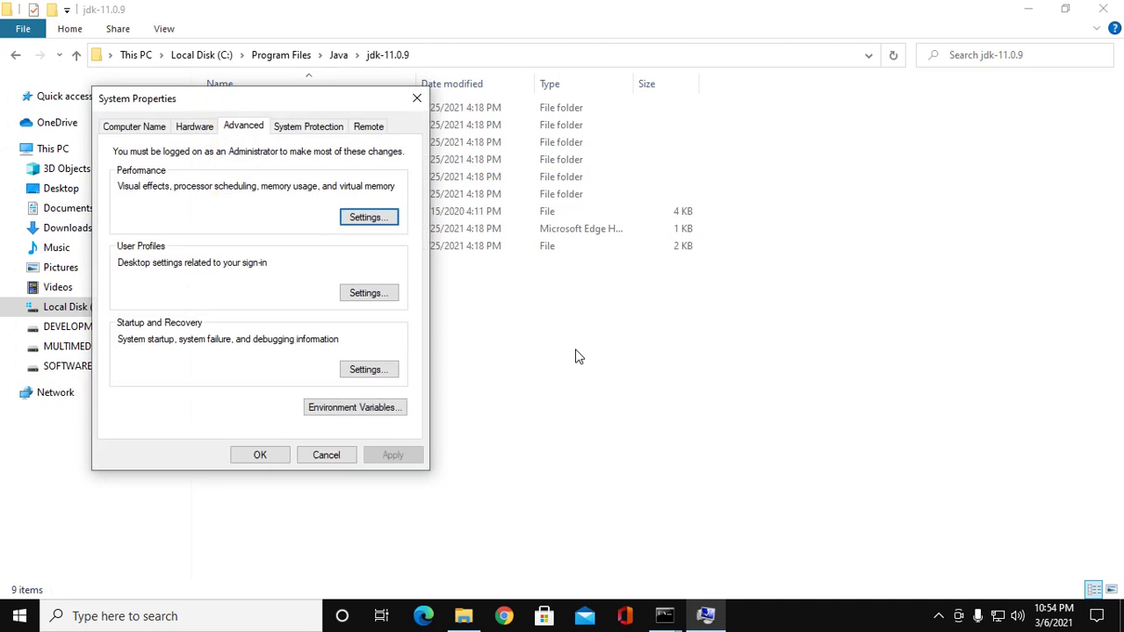
click(357, 407)
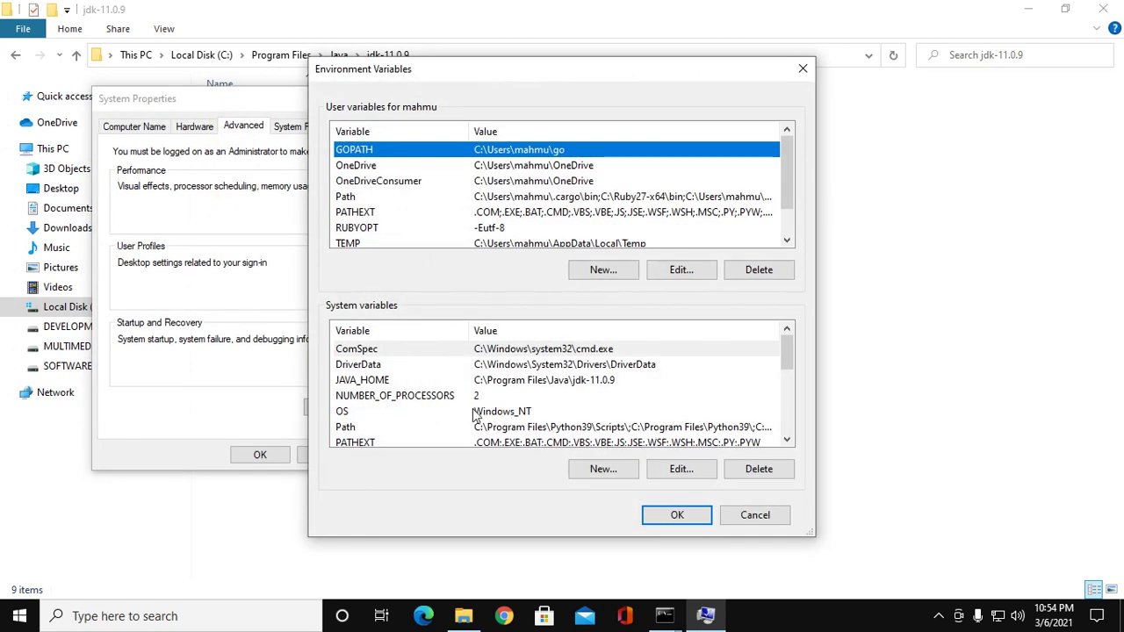
click(399, 381)
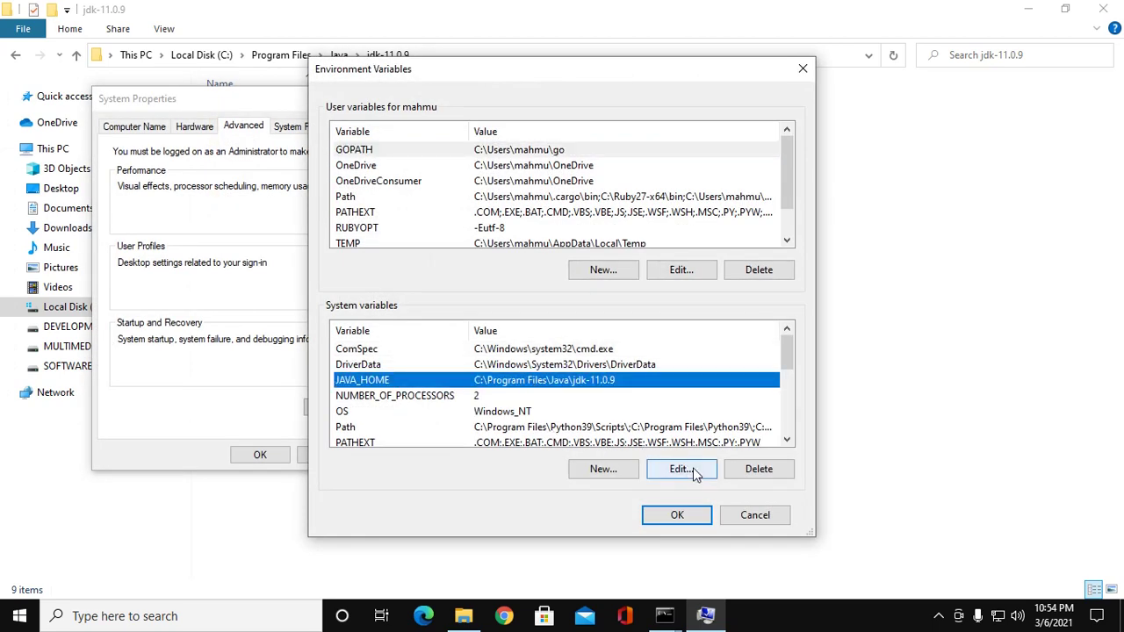
click(738, 468)
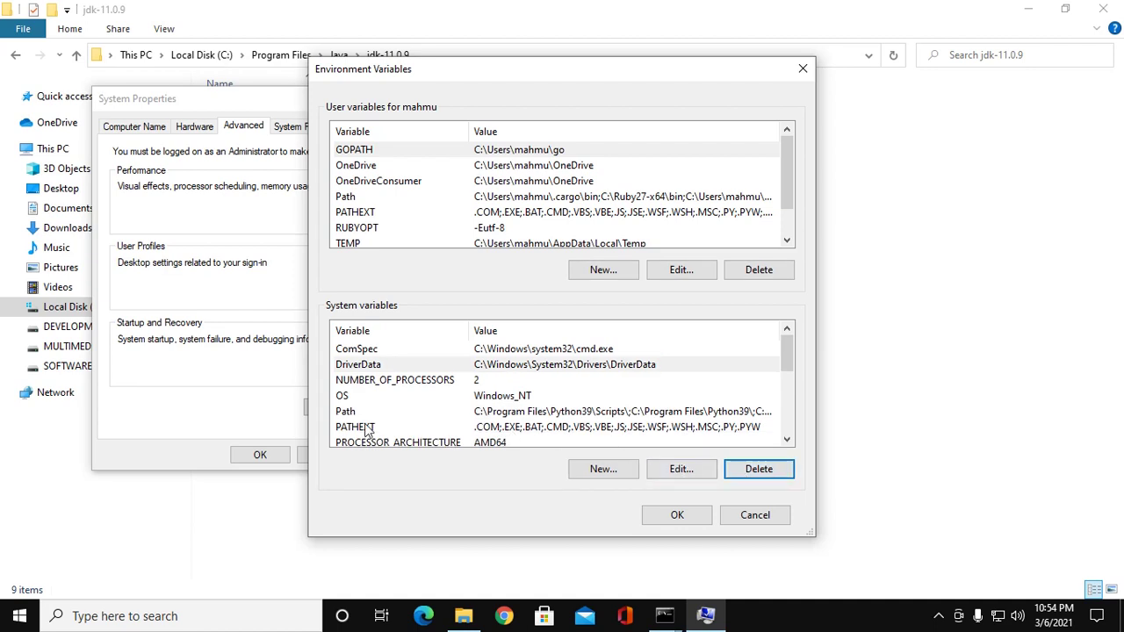
Remove the %JAVA_HOME%\bin entry from the system Path.
double_click(504, 412)
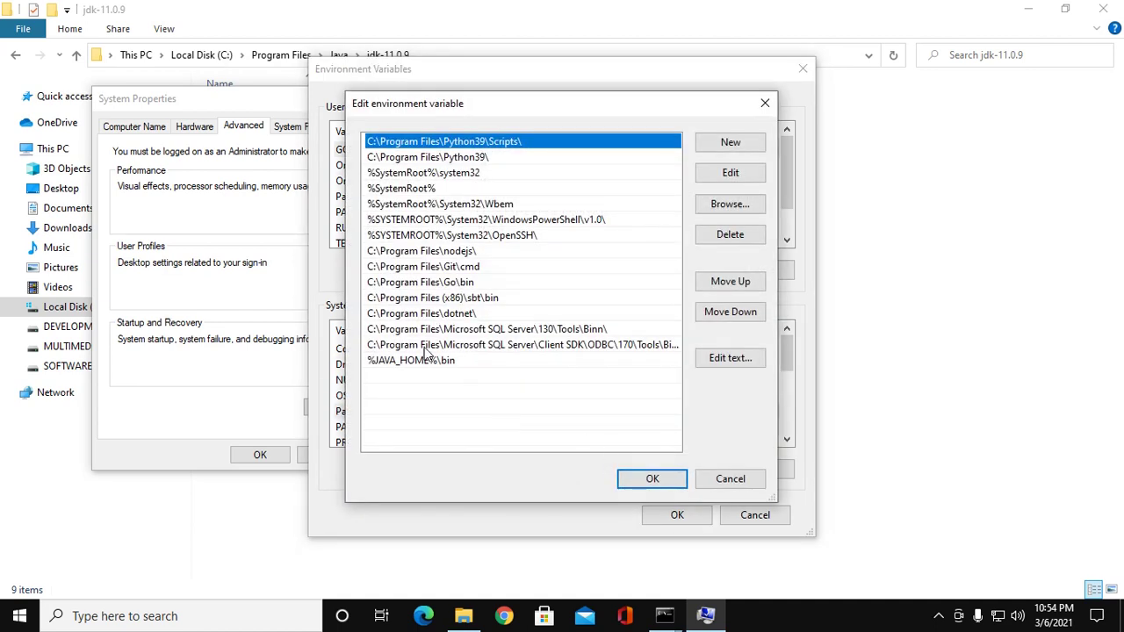
click(410, 360)
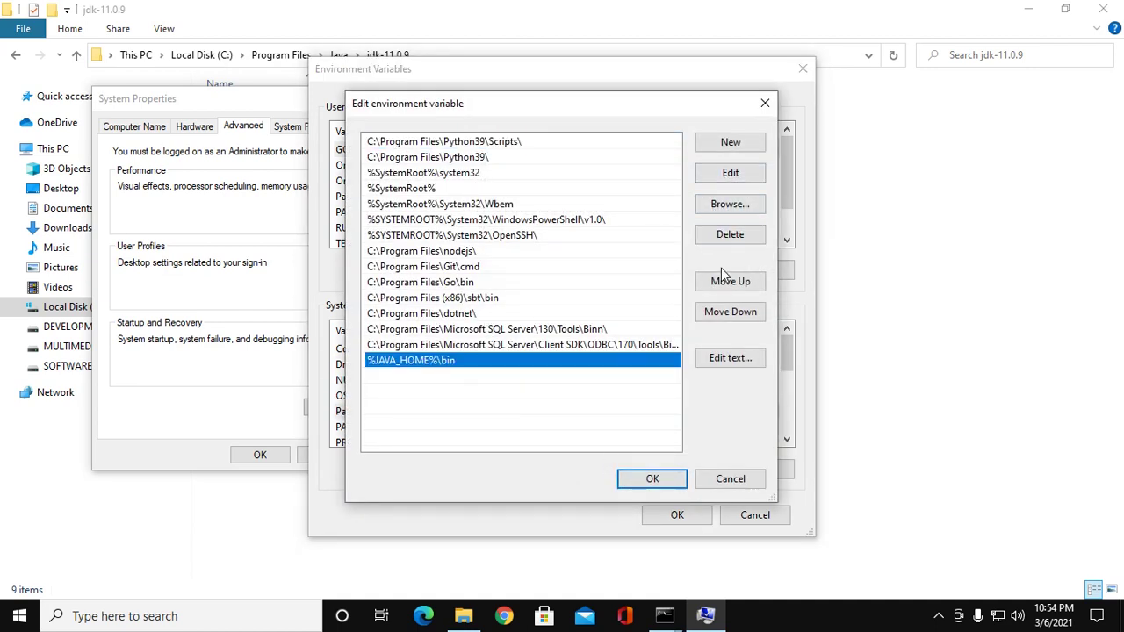
click(729, 234)
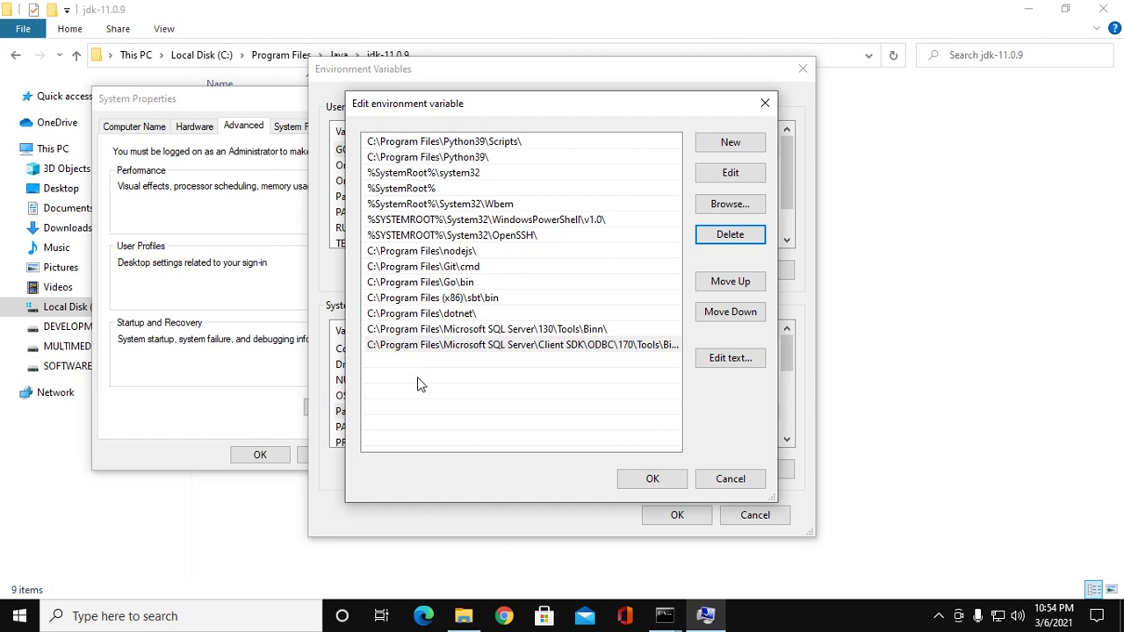
click(464, 615)
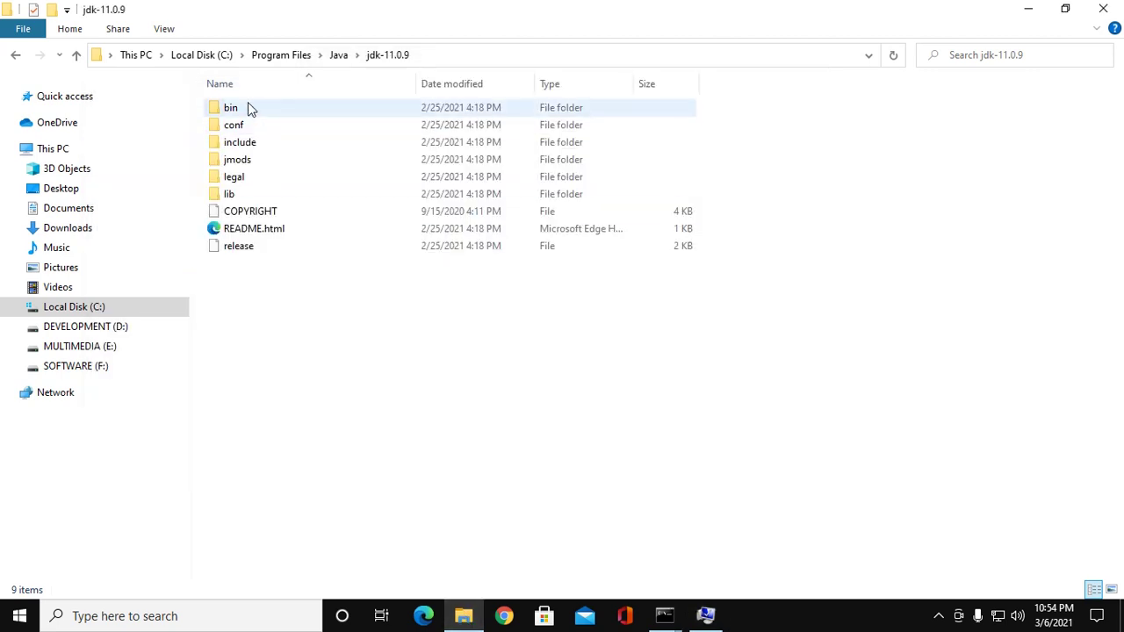
Open the jdk-11.0.9 bin folder and select its full address-bar path.
click(248, 107)
double_click(247, 107)
click(321, 55)
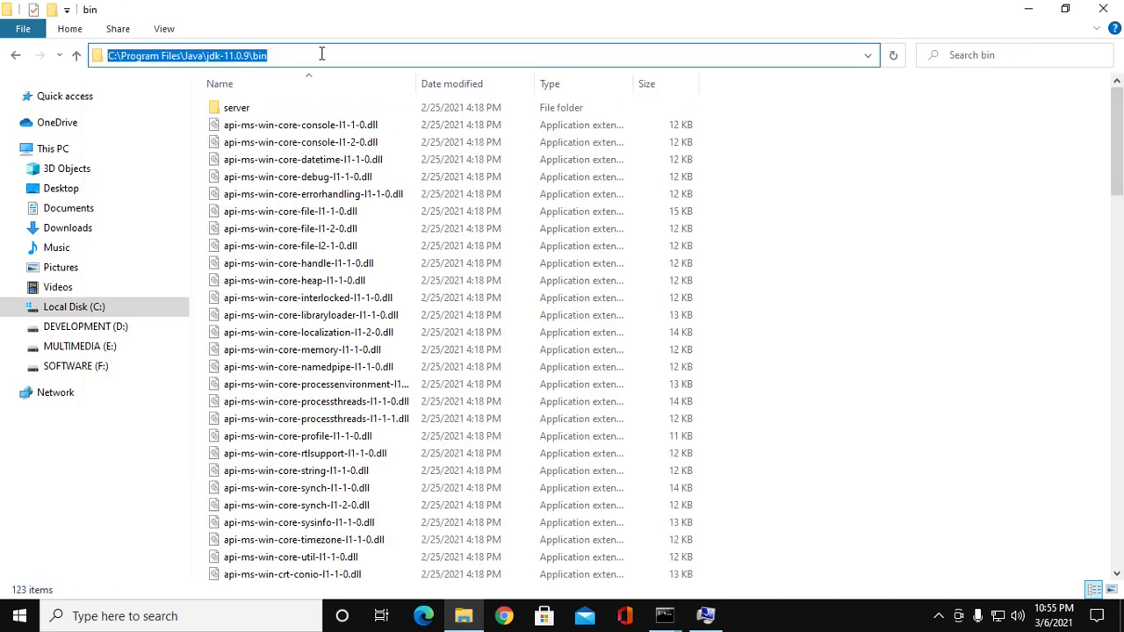
click(305, 54)
drag(306, 55, 106, 55)
key(ctrl+c)
Add C:\Program Files\Java\jdk-11.0.9\bin as a new Path entry and close all settings windows.
click(706, 615)
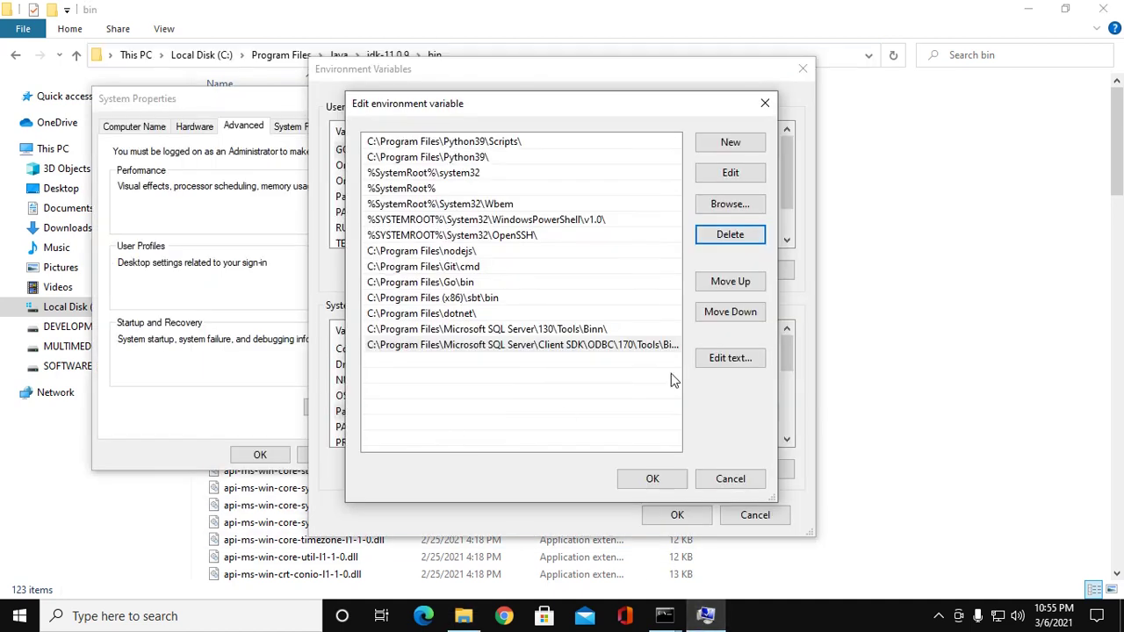
click(718, 144)
key(ctrl+v)
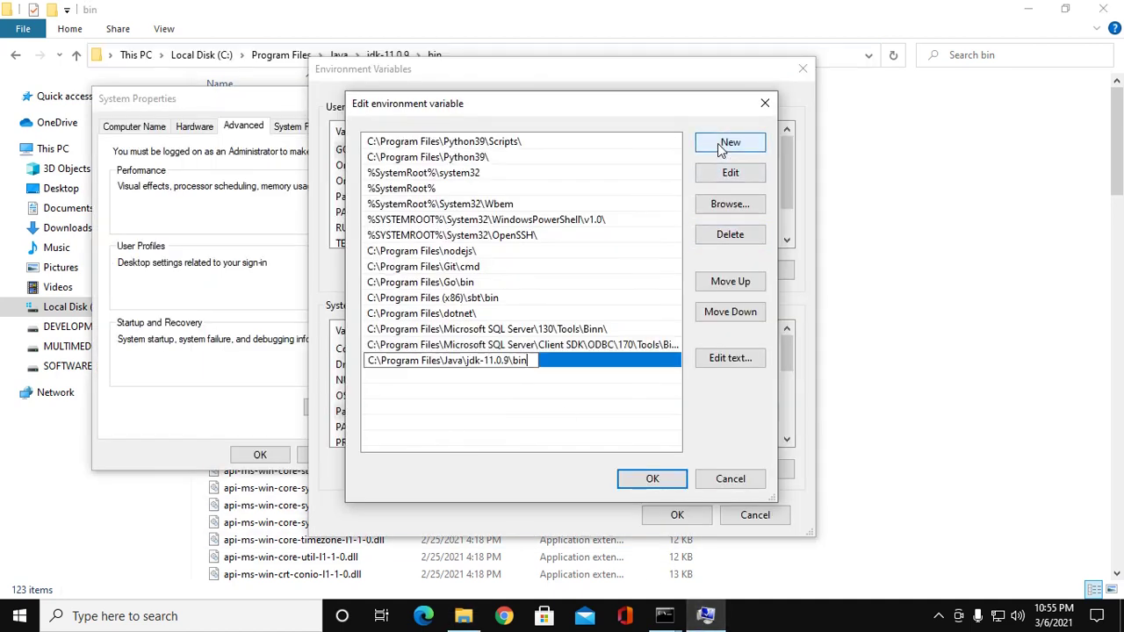
click(650, 478)
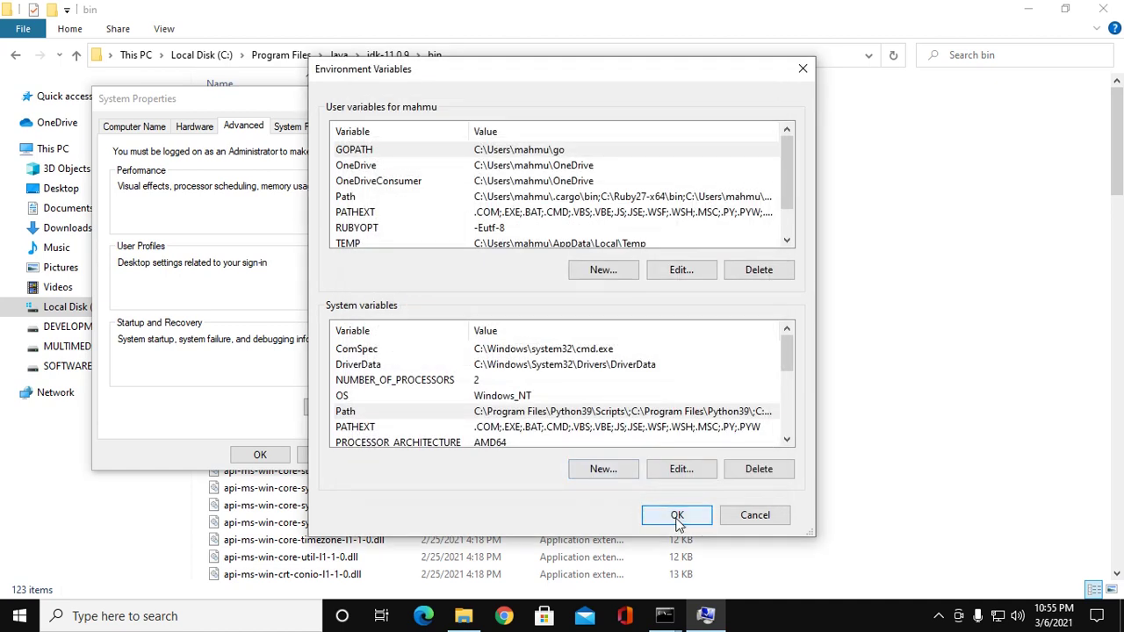
click(677, 518)
click(258, 454)
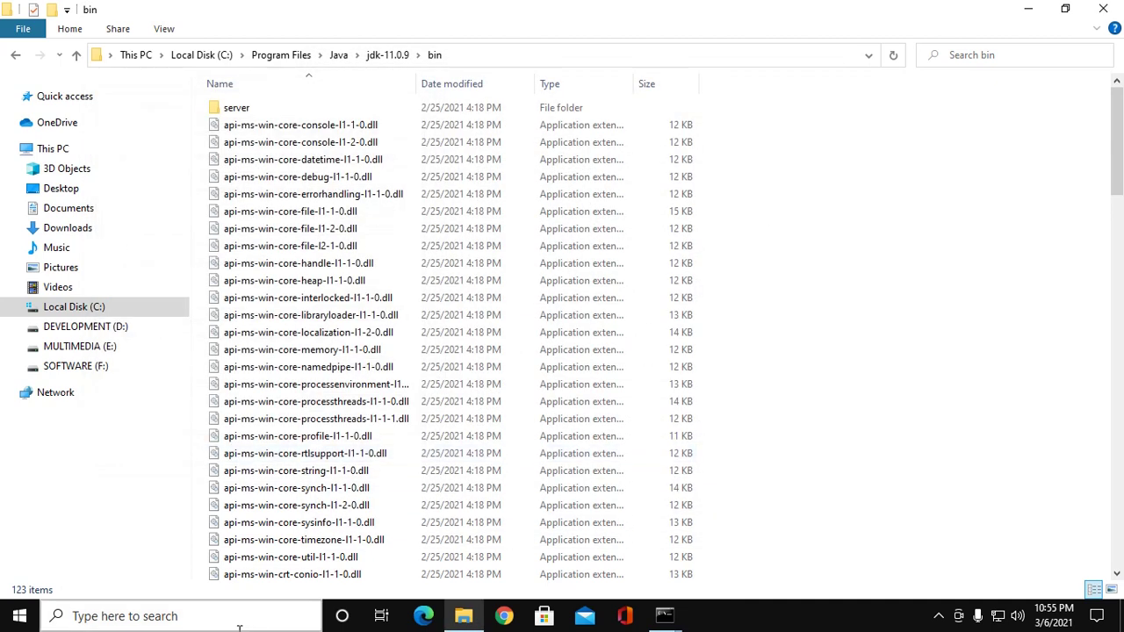
Launch Command Prompt by searching Windows for 'cmd'.
click(229, 617)
text(cm)
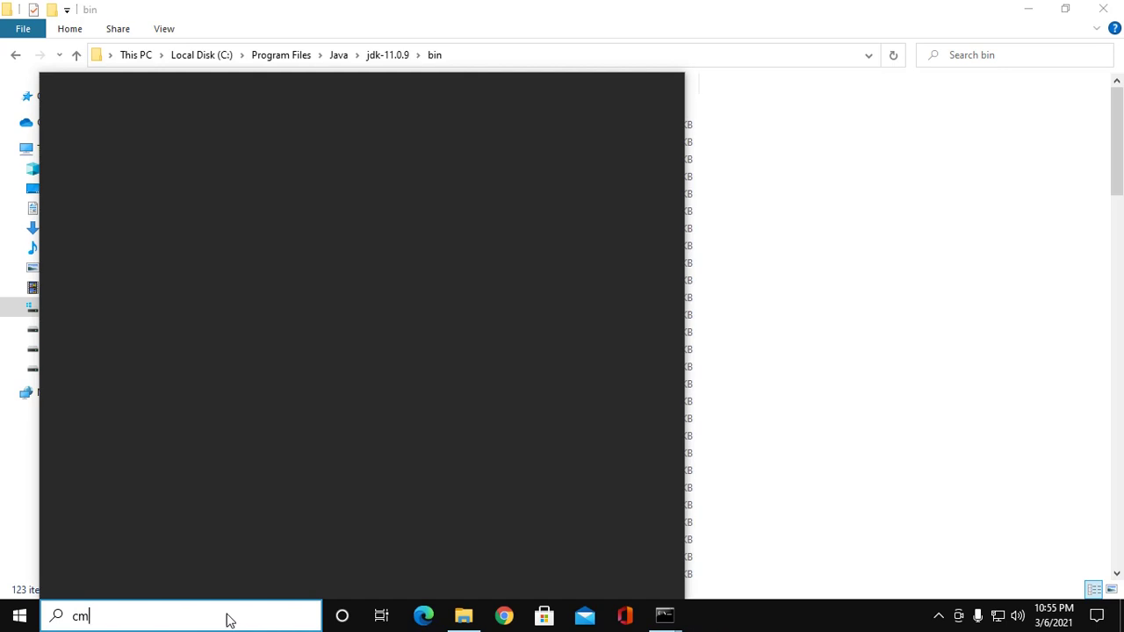
text(d)
click(149, 158)
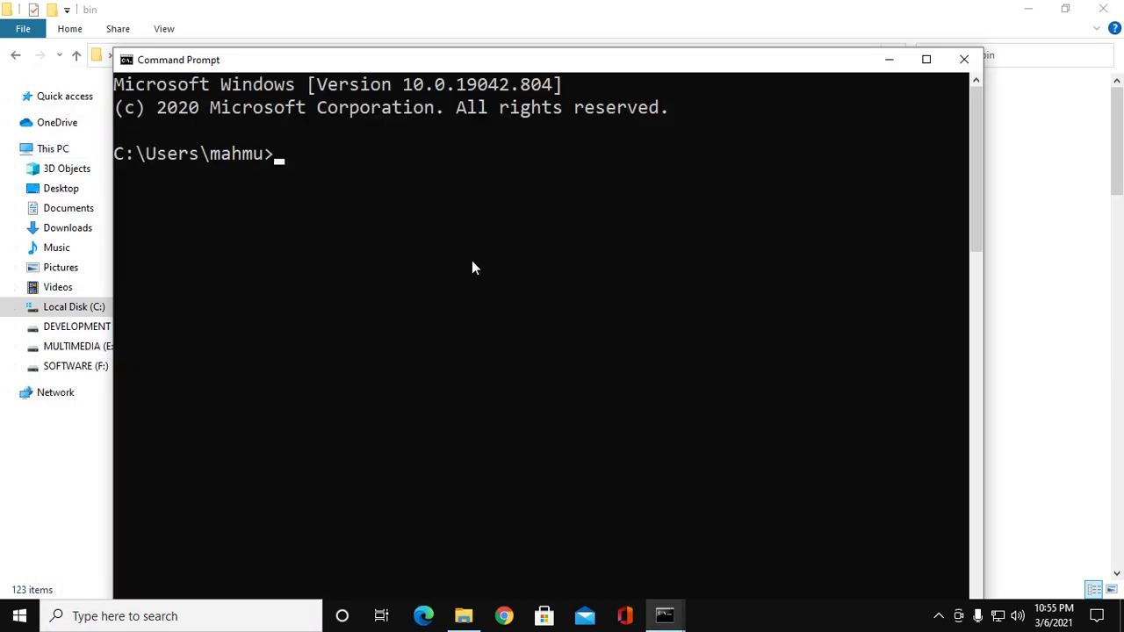
Run javac --version to show javac 11.0.9, then maximize the window.
text(javac --version)
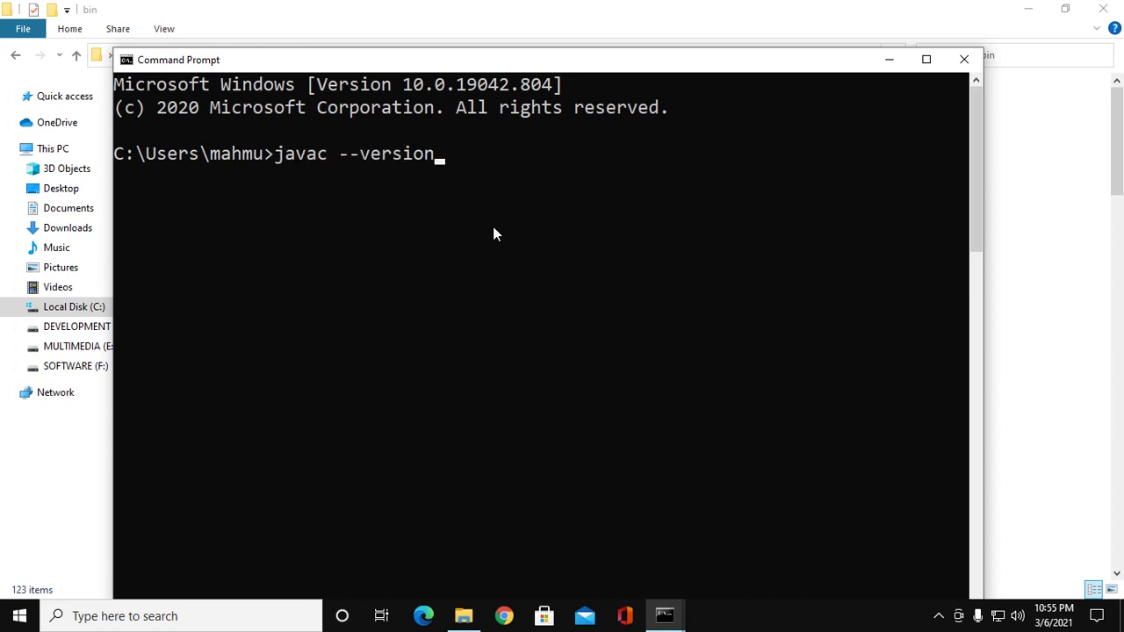
key(Return)
drag(701, 69, 720, 37)
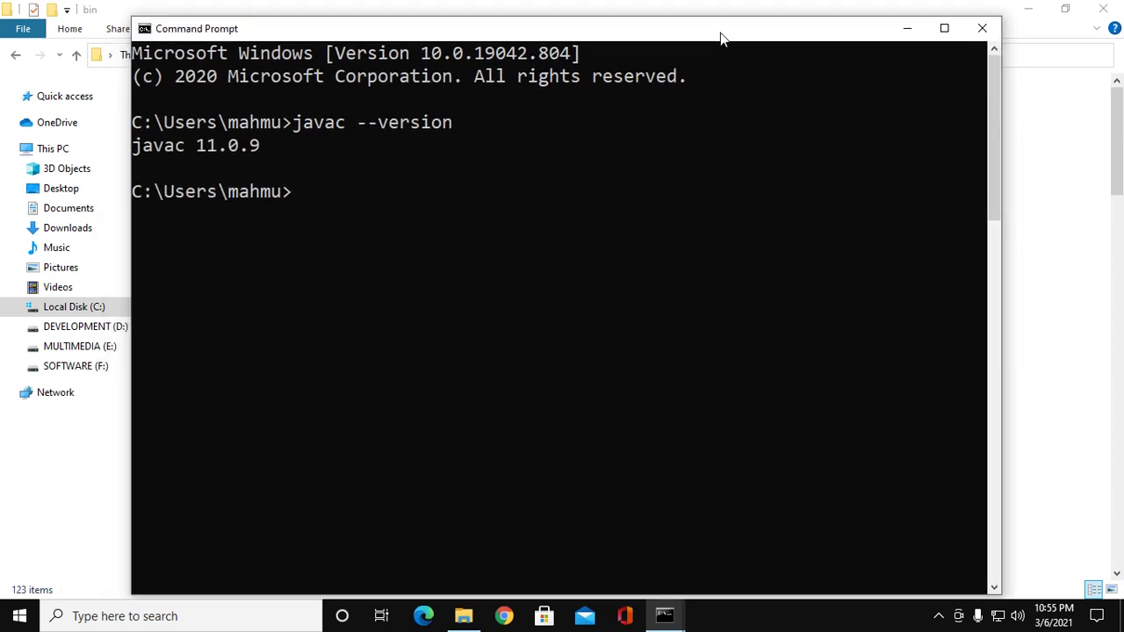
click(933, 29)
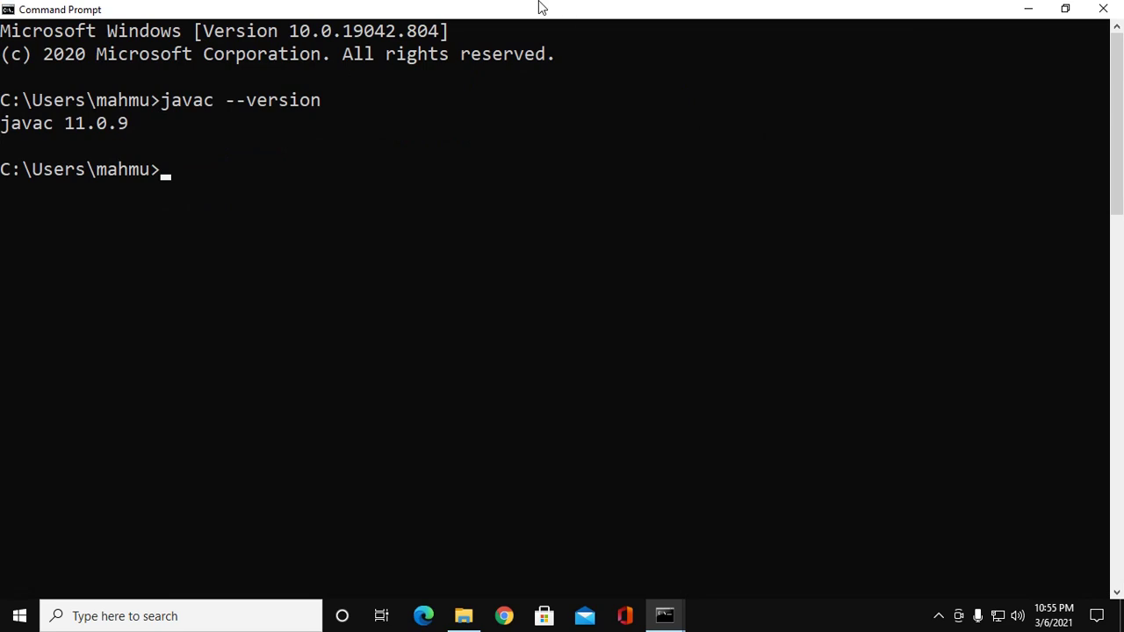